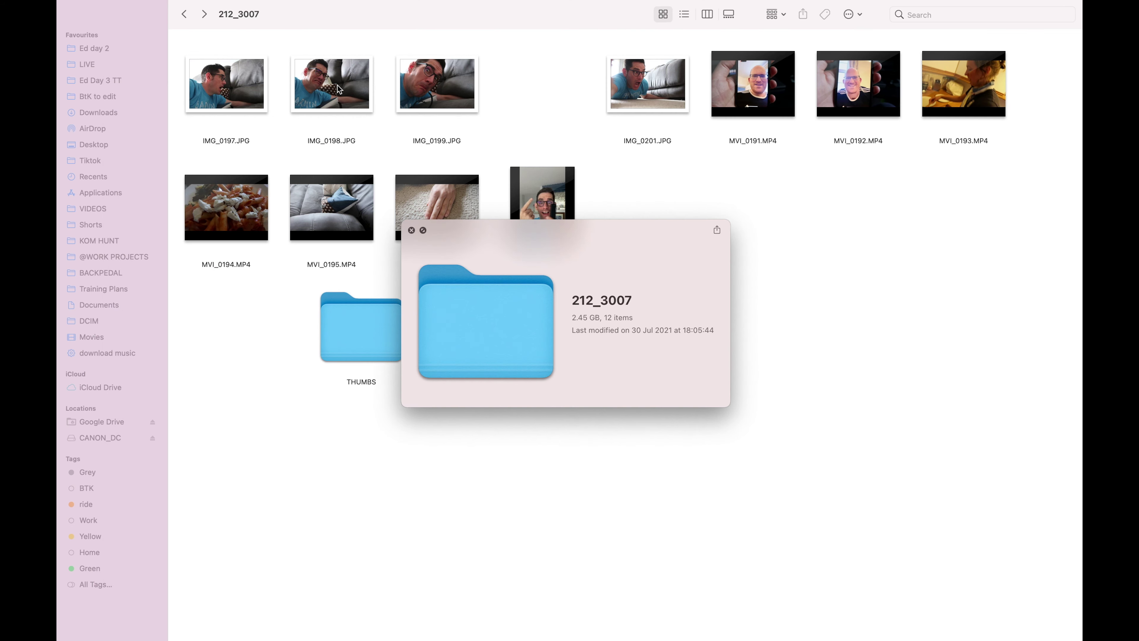
# Preview the photos IMG_0198.JPG and IMG_0197.JPG in the 212_3007 folder to compare the facial expressions.
pyautogui.click(334, 85)
pyautogui.press('space')
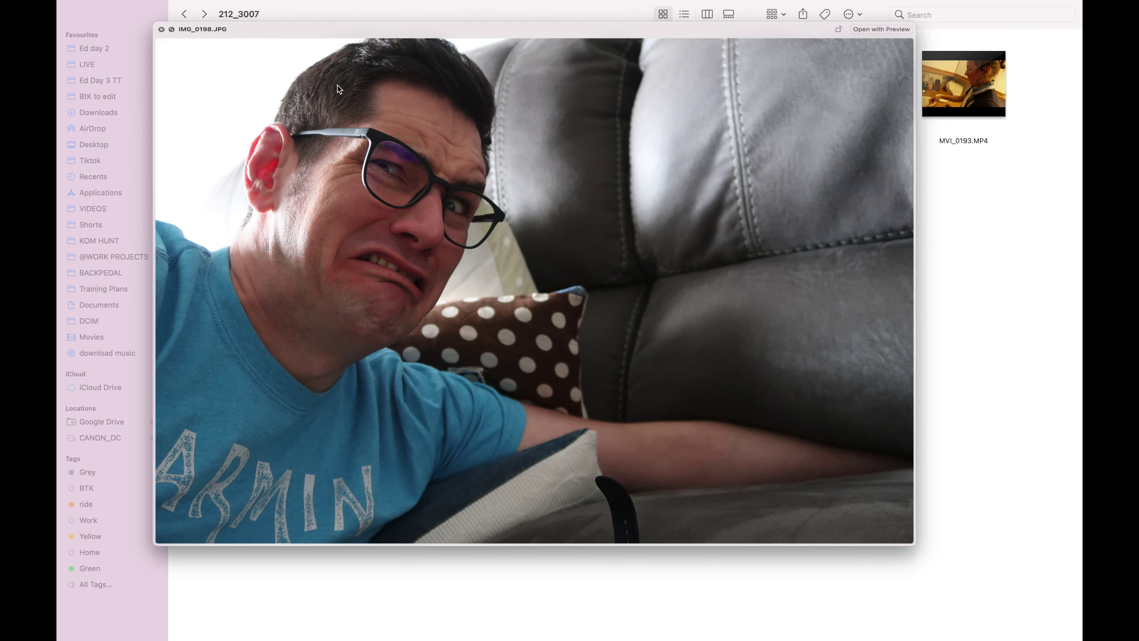
pyautogui.press('space')
pyautogui.press('Left')
pyautogui.press('space')
pyautogui.press('space')
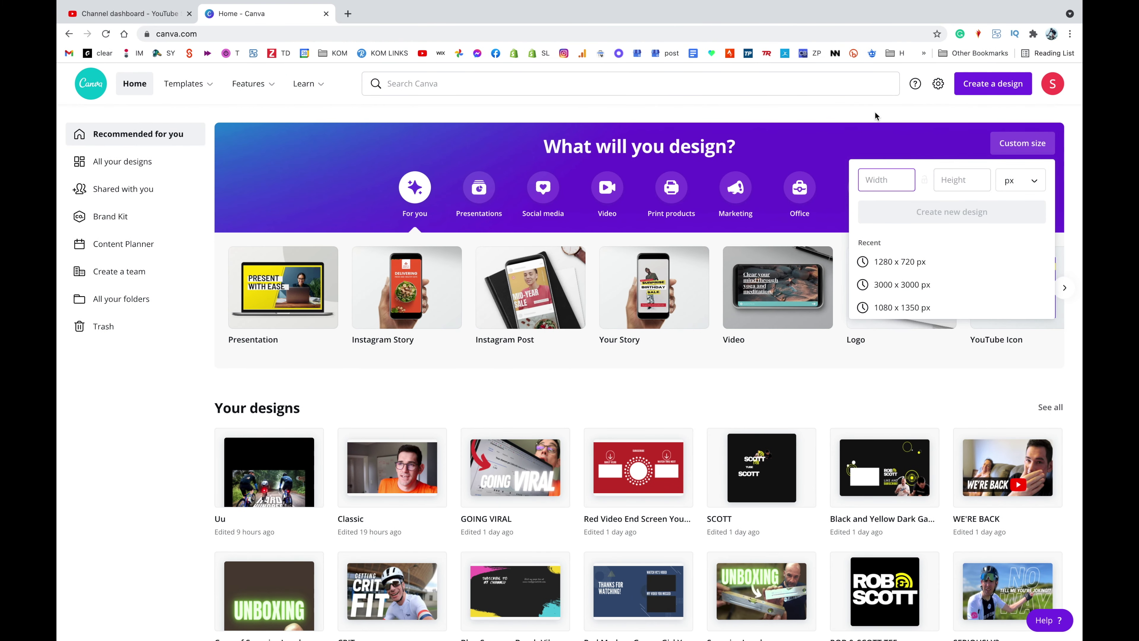
# Switch to Canva and create a blank custom-size design of 1280 x 720 px.
pyautogui.click(872, 119)
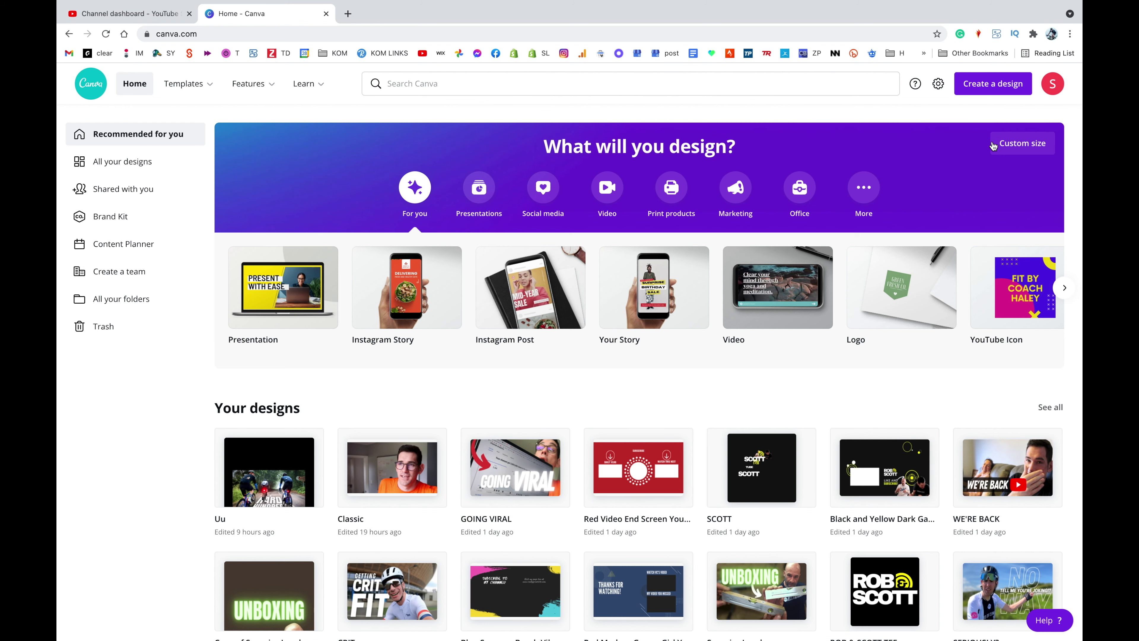
pyautogui.click(1009, 143)
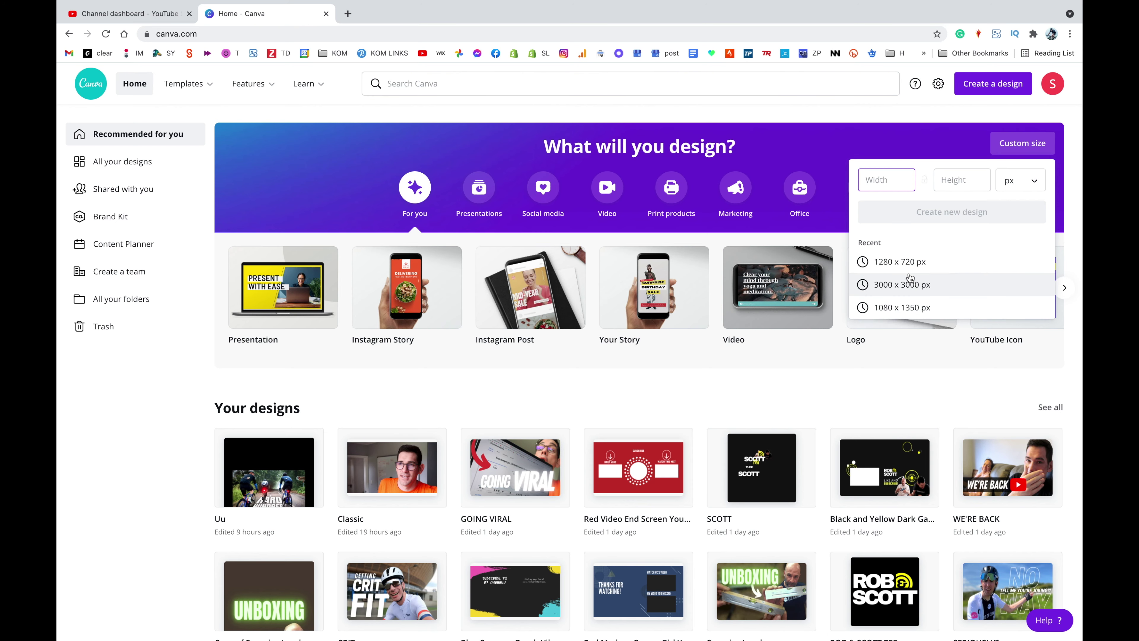
pyautogui.click(907, 261)
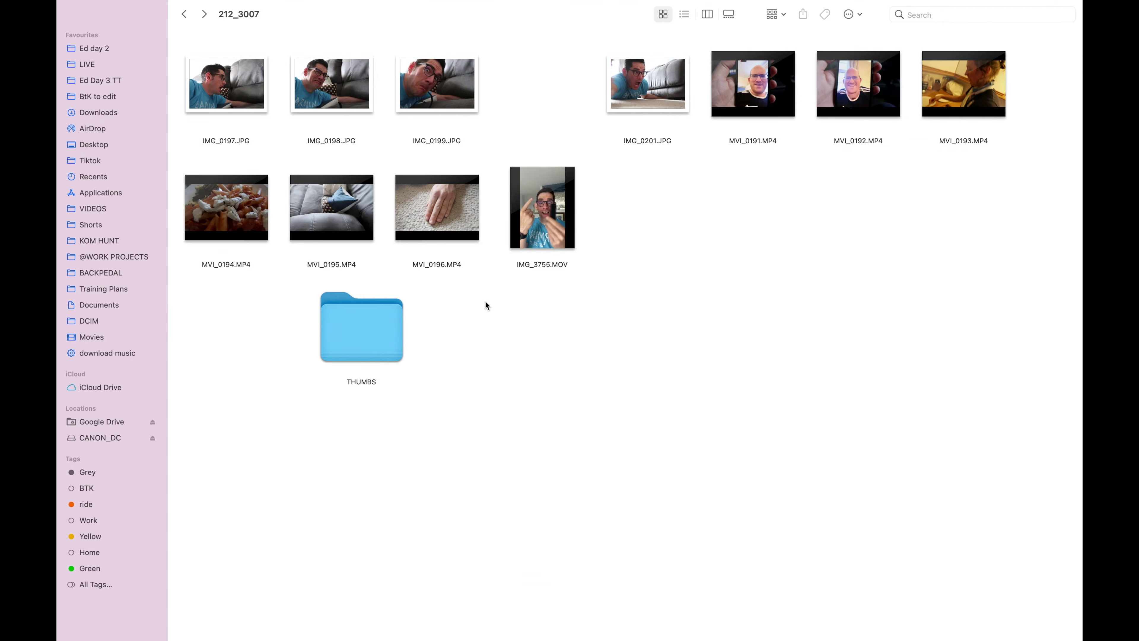
# Add IMG_0198, IMG_0199 and IMG_0201 from the Finder folder to the Canva design, and delete the stray cycling picture from the page.
pyautogui.click(362, 78)
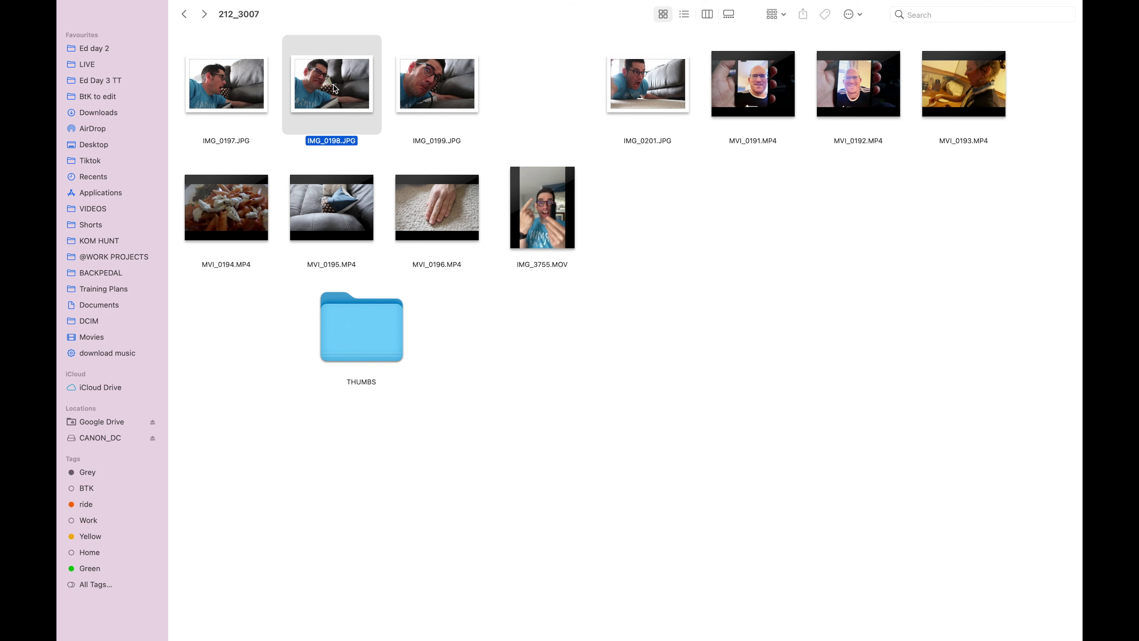
pyautogui.keyDown('super'); pyautogui.click(447, 88); pyautogui.keyUp('super')
pyautogui.keyDown('super'); pyautogui.click(639, 100); pyautogui.keyUp('super')
pyautogui.moveTo(639, 99); pyautogui.dragTo(788, 325)
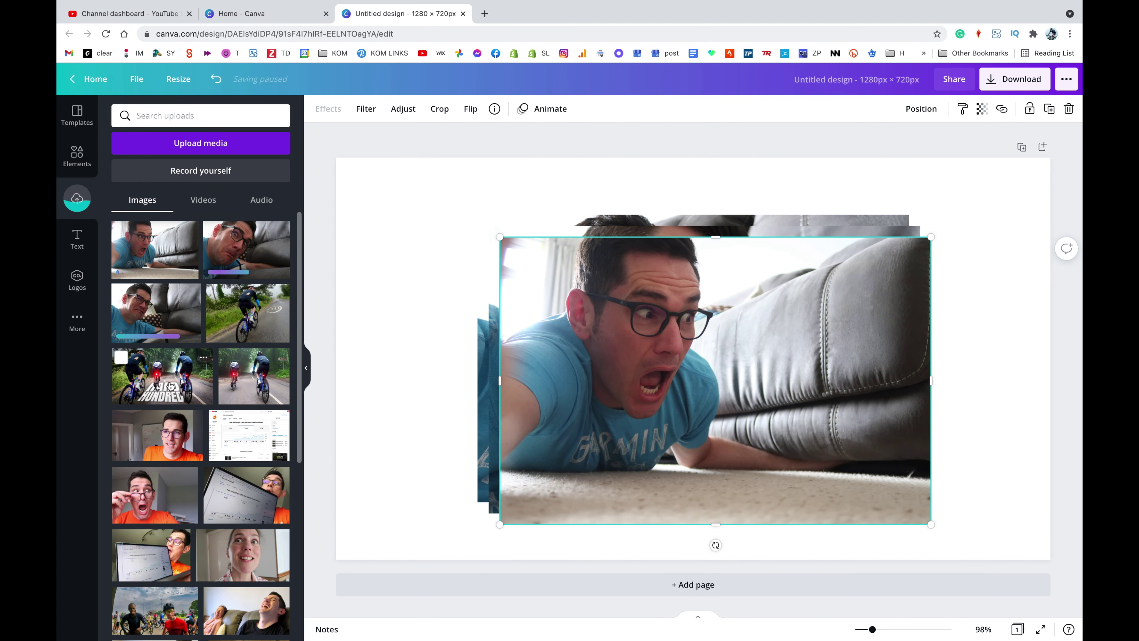
pyautogui.moveTo(655, 344); pyautogui.dragTo(594, 336)
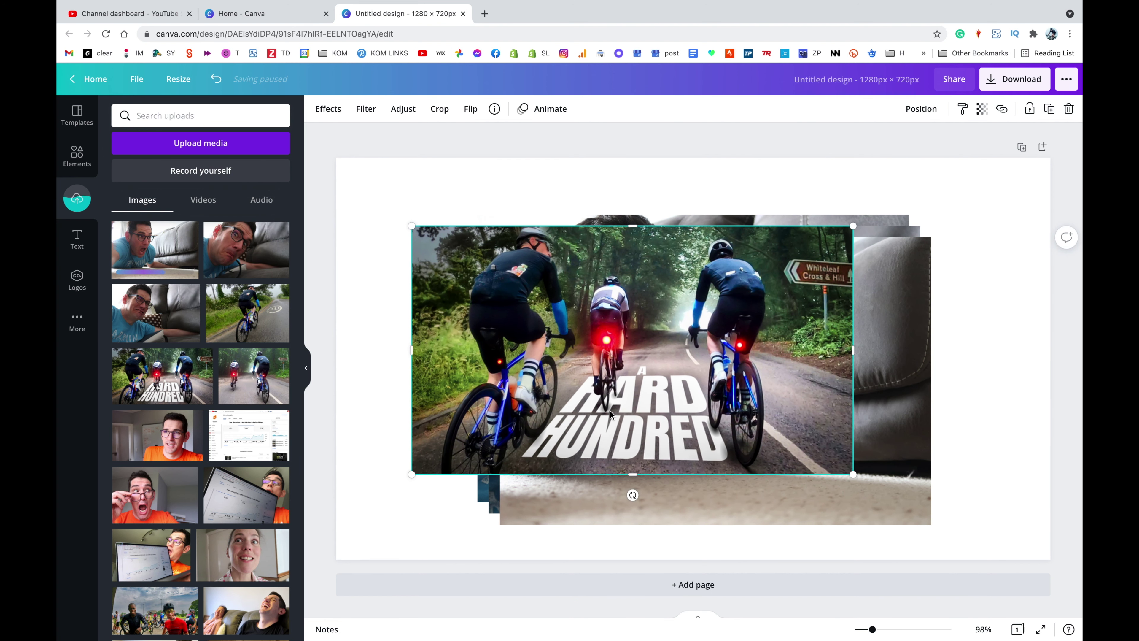
pyautogui.press('Delete')
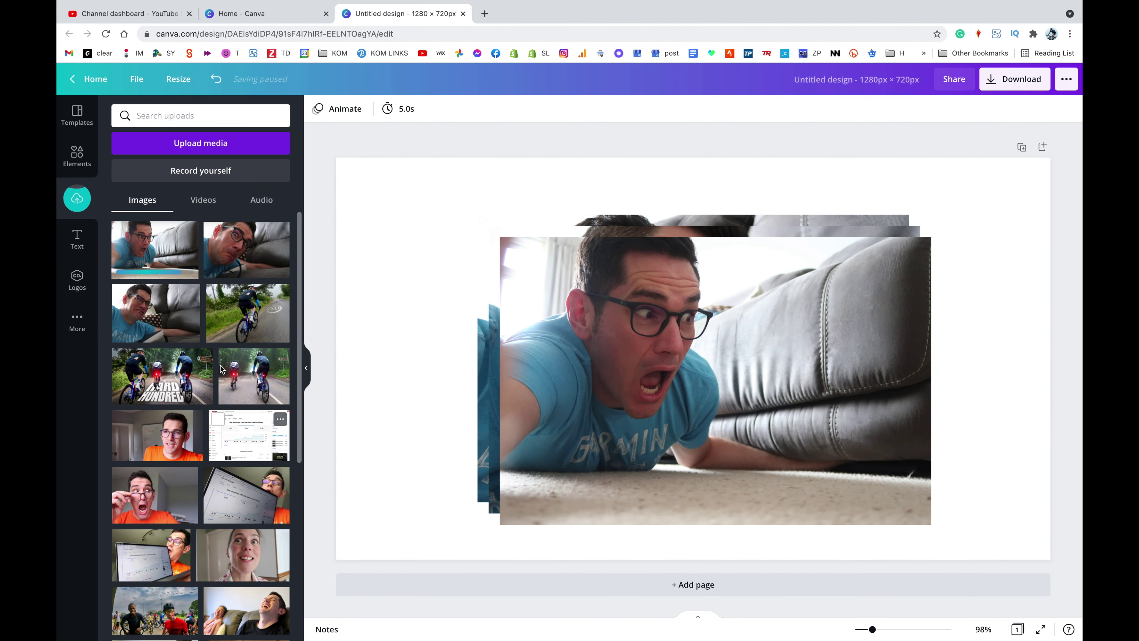
# Spread the stacked selfie photos apart on the page and enlarge the open-mouthed one to nearly the page's width.
pyautogui.moveTo(647, 355); pyautogui.dragTo(483, 275)
pyautogui.moveTo(758, 440); pyautogui.dragTo(1041, 628)
pyautogui.moveTo(877, 632); pyautogui.dragTo(861, 630)
pyautogui.click(920, 374)
pyautogui.moveTo(735, 364); pyautogui.dragTo(863, 375)
pyautogui.moveTo(655, 363); pyautogui.dragTo(617, 373)
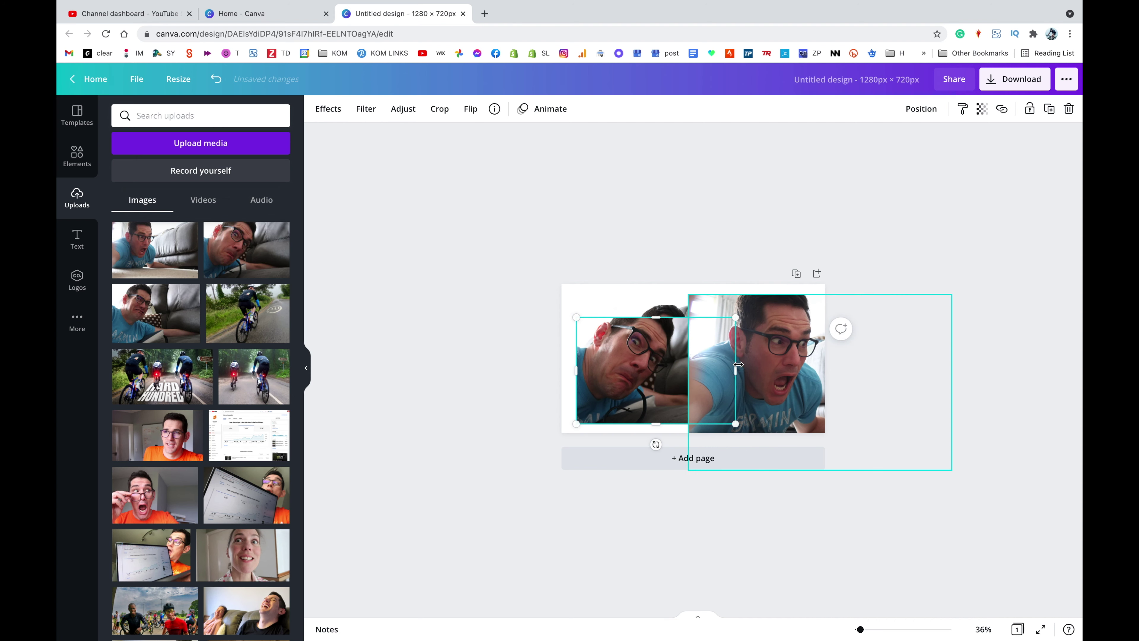
pyautogui.moveTo(774, 364); pyautogui.dragTo(706, 366)
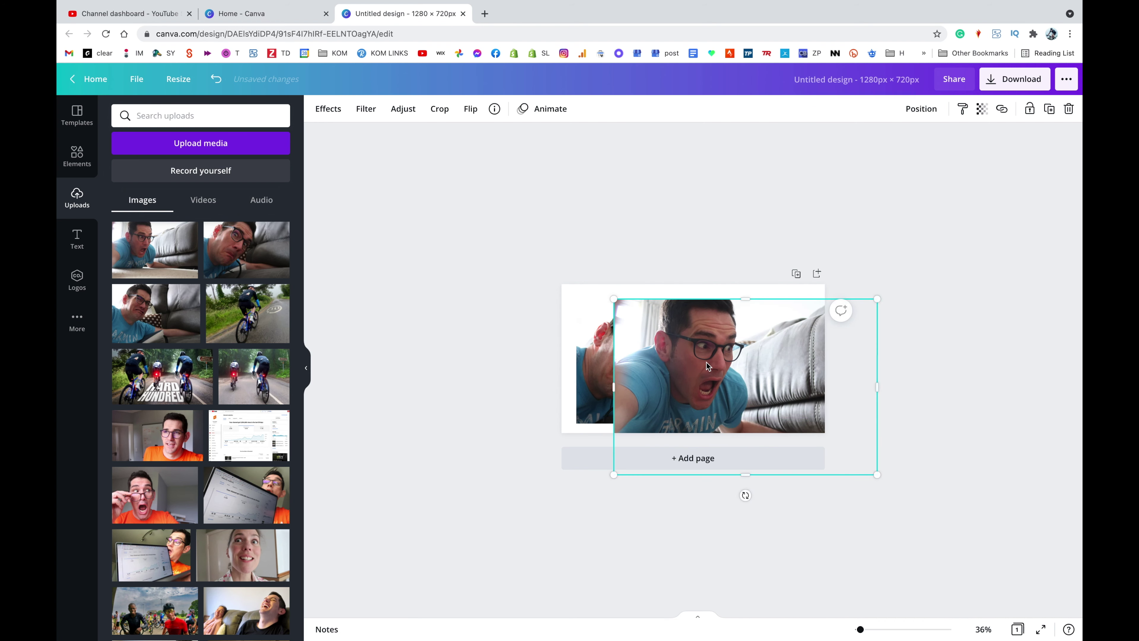
# Delete the other selfie photos from the page and position the open-mouthed photo over it.
pyautogui.moveTo(866, 633)
pyautogui.mouseDown()
pyautogui.moveTo(854, 628)
pyautogui.moveTo(875, 631)
pyautogui.moveTo(865, 629)
pyautogui.mouseUp()
pyautogui.click(307, 371)
pyautogui.moveTo(762, 382); pyautogui.dragTo(704, 380)
pyautogui.click(443, 339)
pyautogui.press('Delete')
pyautogui.moveTo(534, 345); pyautogui.dragTo(443, 319)
pyautogui.click(612, 347)
pyautogui.press('Delete')
pyautogui.moveTo(515, 351); pyautogui.dragTo(497, 343)
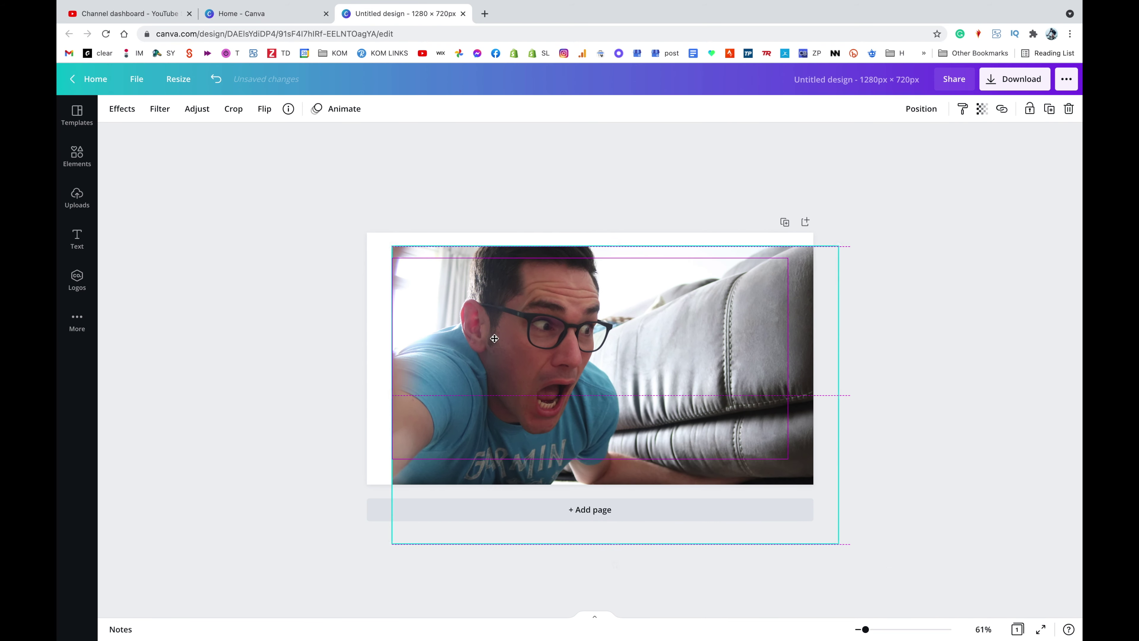
# Remove the background of the open-mouthed photo with Background Remover and place the slightly smaller cutout in the left part of the page.
pyautogui.click(122, 108)
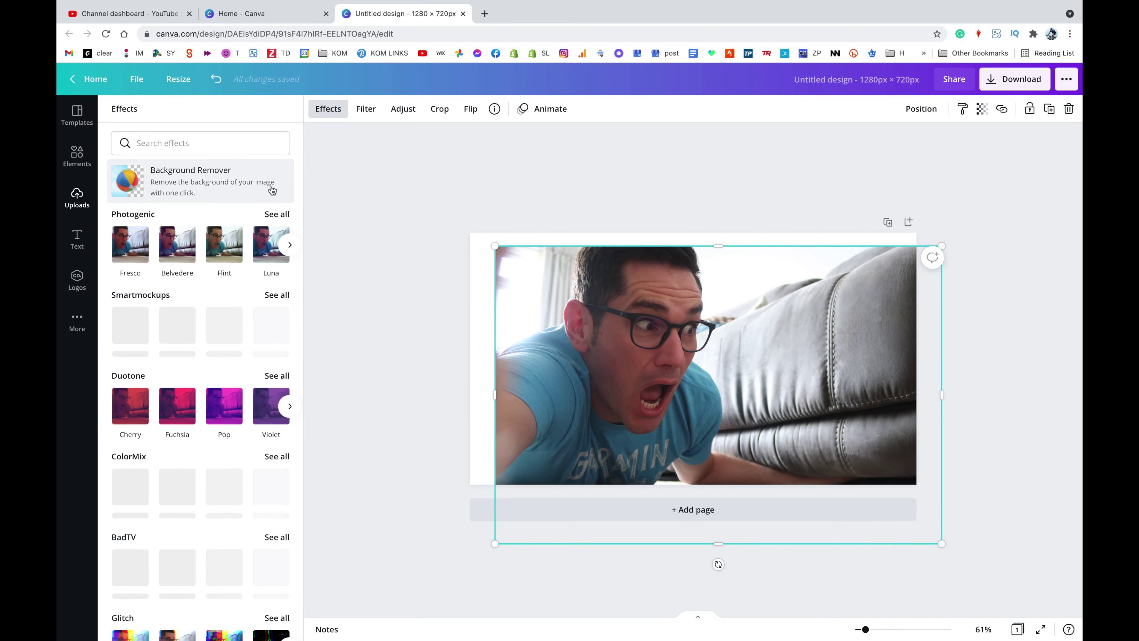
pyautogui.click(231, 193)
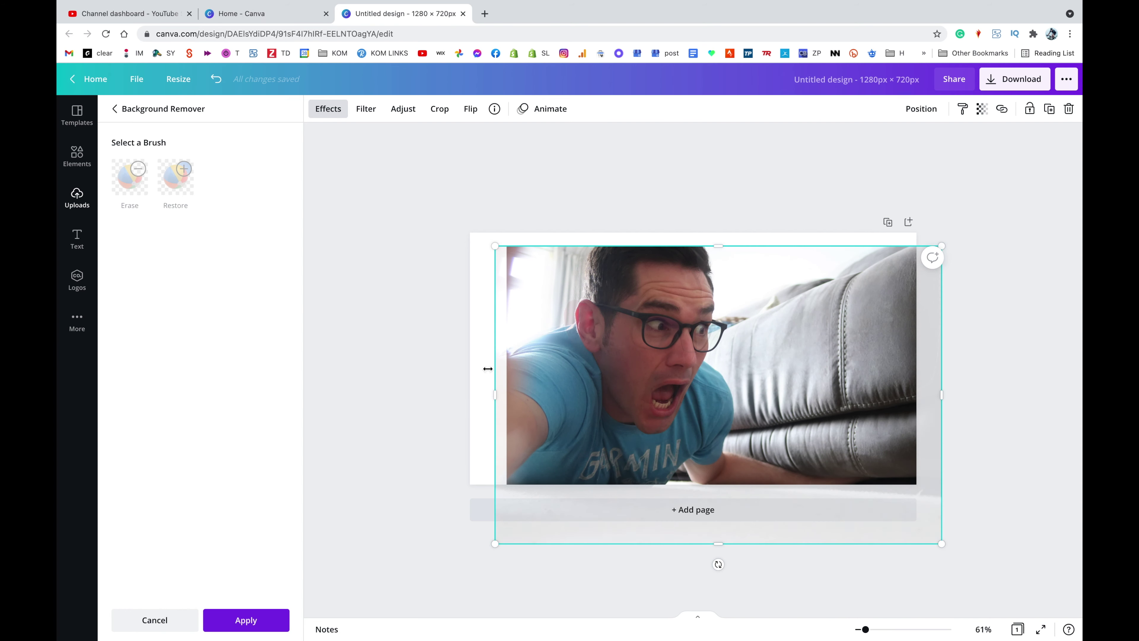
pyautogui.click(549, 419)
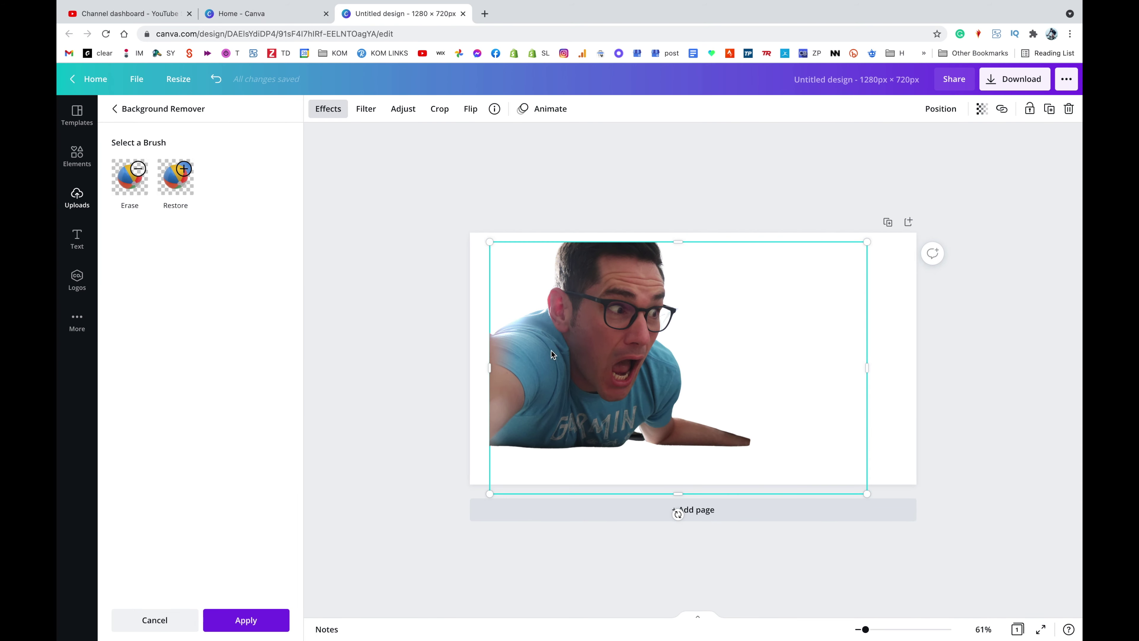
pyautogui.moveTo(566, 347)
pyautogui.mouseDown()
pyautogui.moveTo(554, 384)
pyautogui.moveTo(565, 326)
pyautogui.mouseUp()
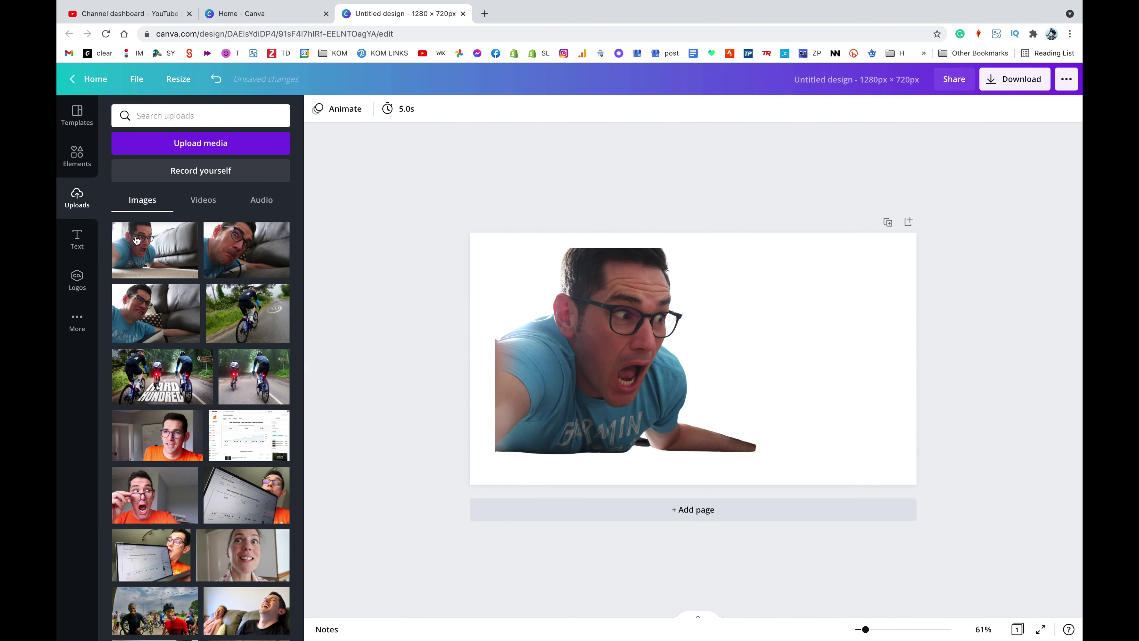
# Add the original open-mouthed photo from the uploads beside the cutout and delete the surplus copies.
pyautogui.click(152, 254)
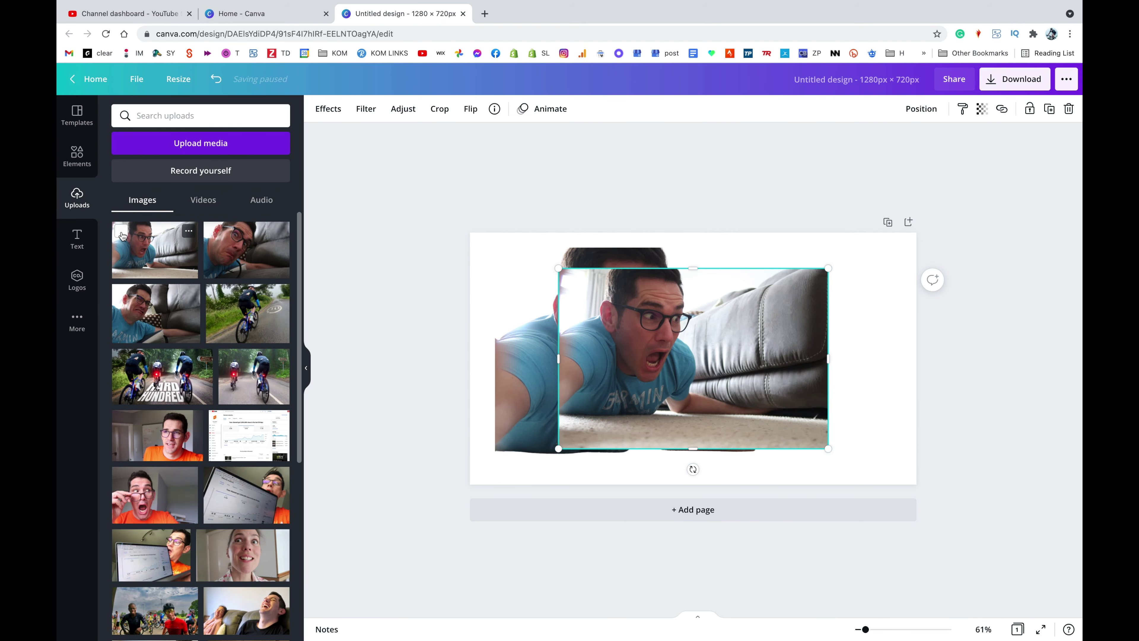
pyautogui.click(122, 236)
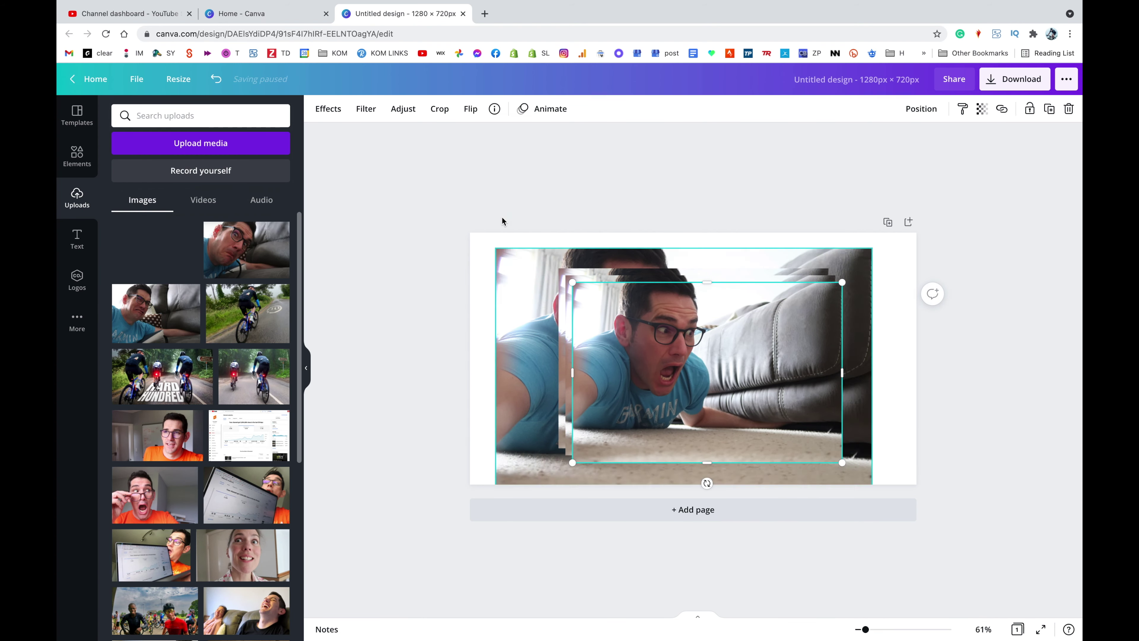
pyautogui.press('Delete')
pyautogui.click(778, 310)
pyautogui.press('Delete')
pyautogui.click(779, 310)
# Fill the page background with the original photo and scale the cutout to line up over the same figure.
pyautogui.moveTo(710, 303); pyautogui.dragTo(613, 268)
pyautogui.moveTo(726, 413); pyautogui.dragTo(972, 465)
pyautogui.moveTo(820, 418); pyautogui.dragTo(691, 366)
pyautogui.moveTo(908, 473); pyautogui.dragTo(932, 474)
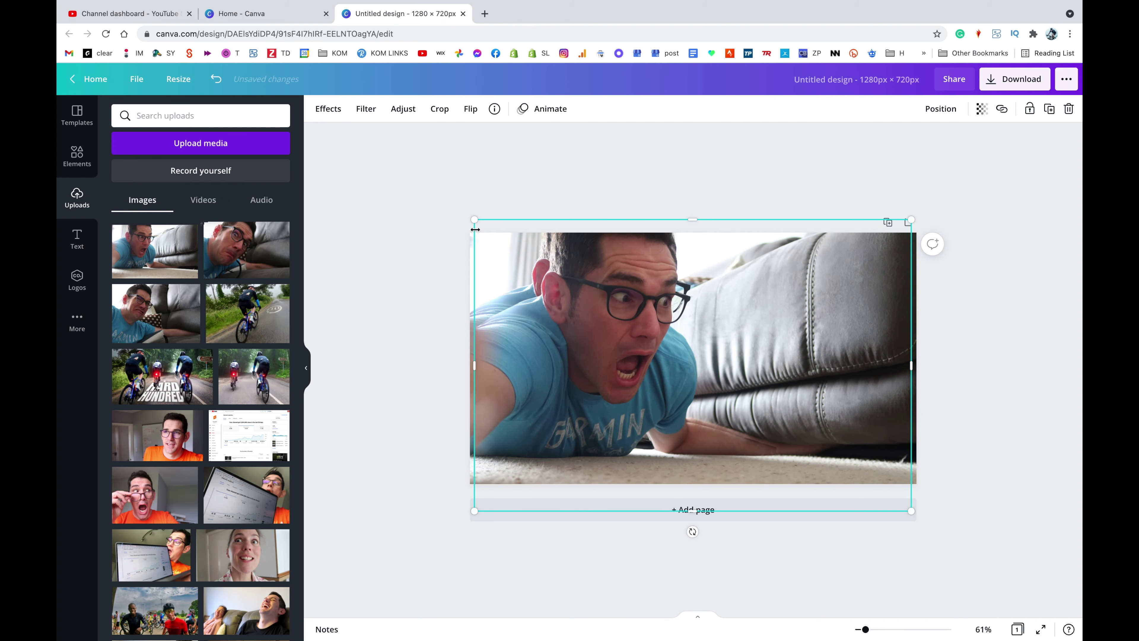
pyautogui.moveTo(595, 371); pyautogui.dragTo(596, 359)
pyautogui.moveTo(474, 216); pyautogui.dragTo(460, 208)
# Crop the cutout from its right edge to about 418 px wide so it covers only half the face.
pyautogui.moveTo(914, 364); pyautogui.dragTo(780, 364)
pyautogui.click(844, 278)
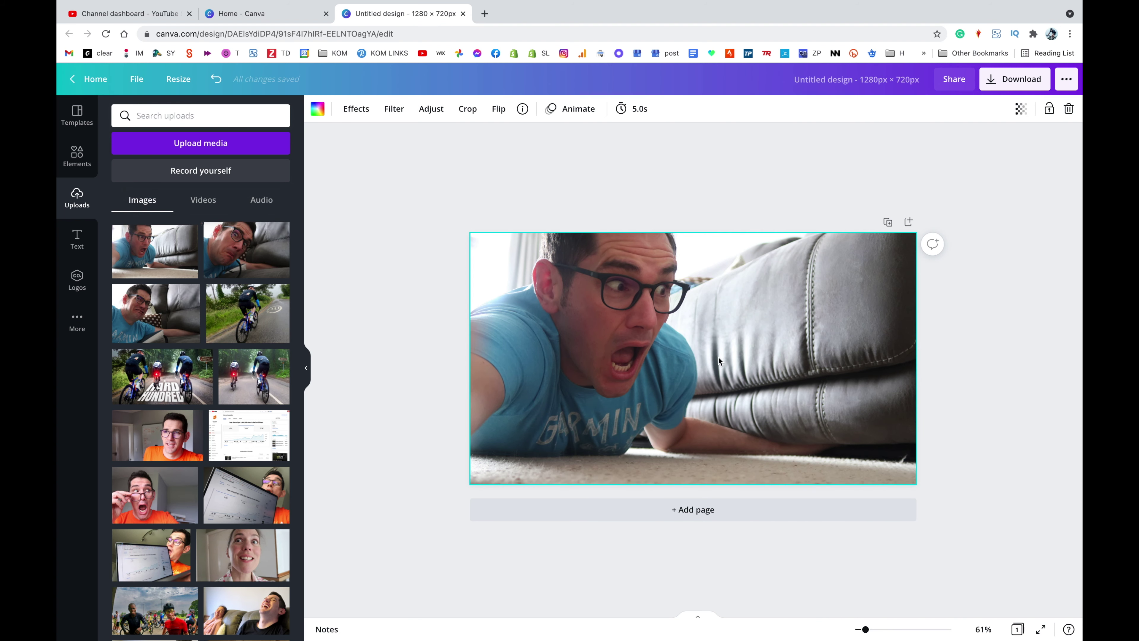
pyautogui.click(733, 367)
pyautogui.moveTo(776, 356); pyautogui.dragTo(607, 359)
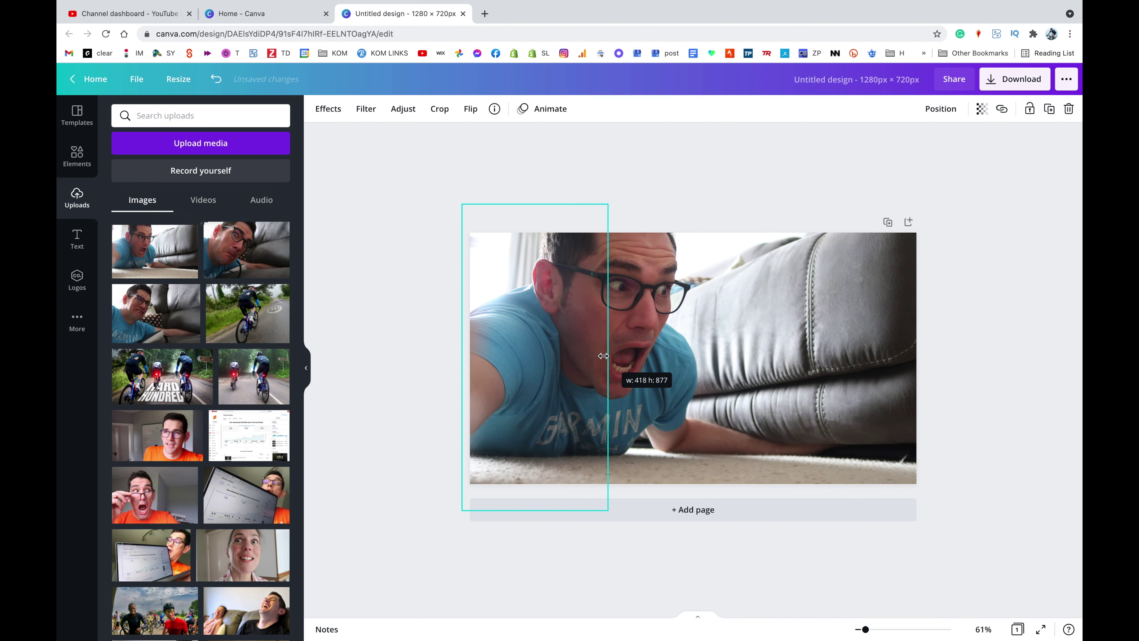
# Apply a slight blur to the background photo in its image adjustments.
pyautogui.click(643, 247)
pyautogui.click(441, 110)
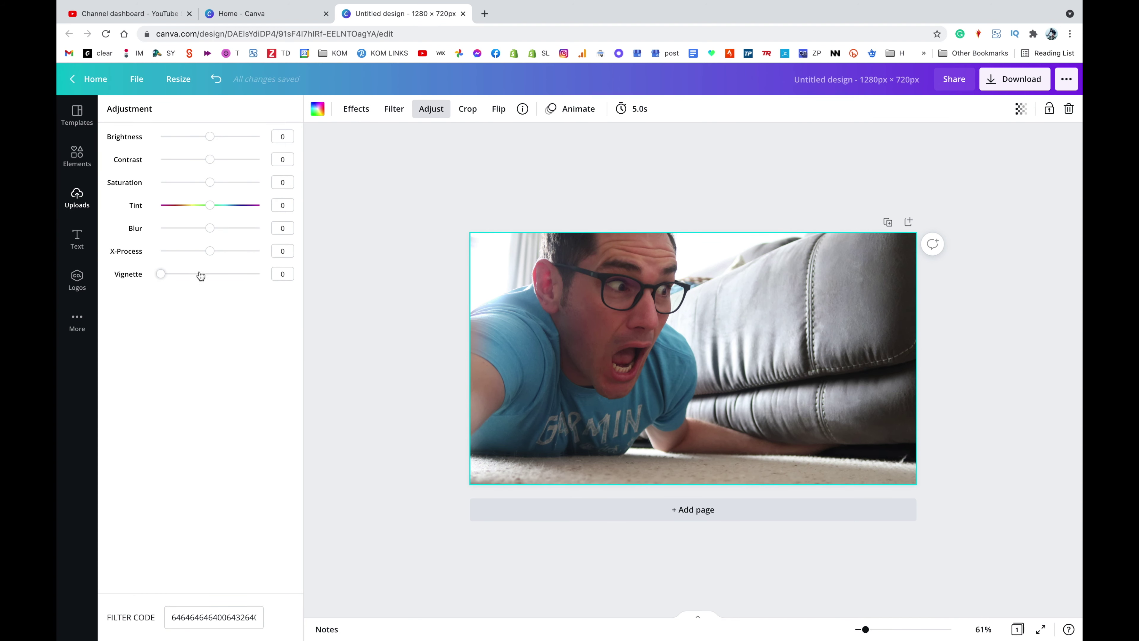
pyautogui.moveTo(211, 230)
pyautogui.mouseDown()
pyautogui.moveTo(140, 228)
pyautogui.moveTo(216, 237)
pyautogui.mouseUp()
# Extend the cutout's crop back over the whole figure and shift the cutout left of the blurred face.
pyautogui.click(533, 354)
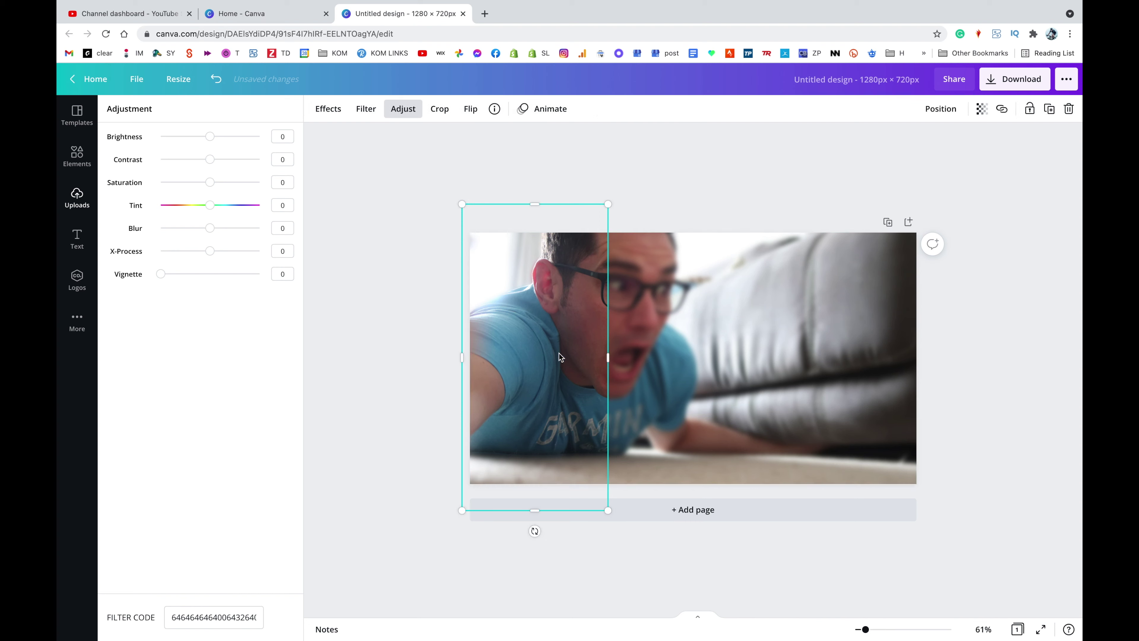
pyautogui.moveTo(638, 353); pyautogui.dragTo(886, 358)
pyautogui.moveTo(593, 299); pyautogui.dragTo(520, 315)
# Reopen Background Remover for the cutout and choose the Erase brush, with the face and glasses enlarged in view.
pyautogui.click(327, 109)
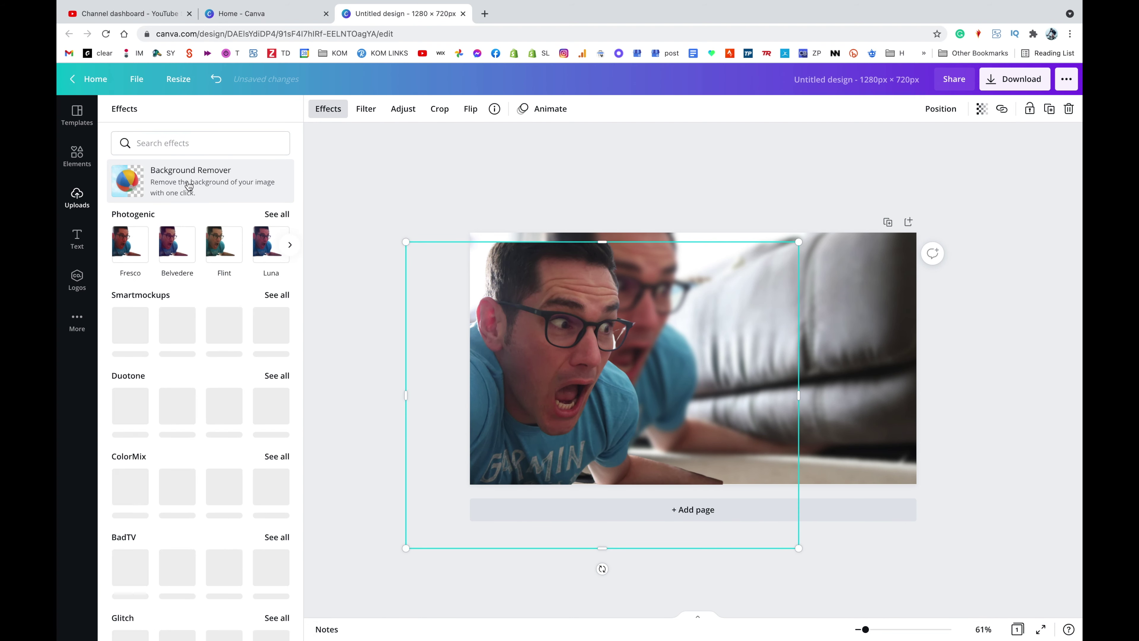
pyautogui.click(176, 176)
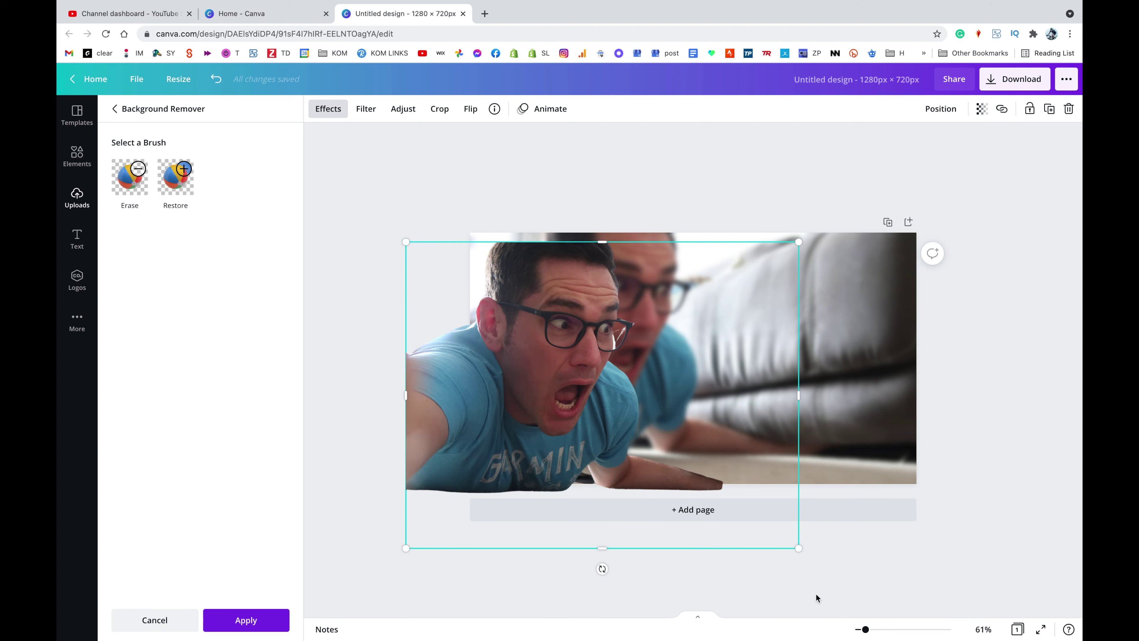
pyautogui.moveTo(891, 632)
pyautogui.mouseDown()
pyautogui.moveTo(907, 630)
pyautogui.moveTo(898, 630)
pyautogui.mouseUp()
pyautogui.hscroll(-5, 458, 425)
pyautogui.click(139, 170)
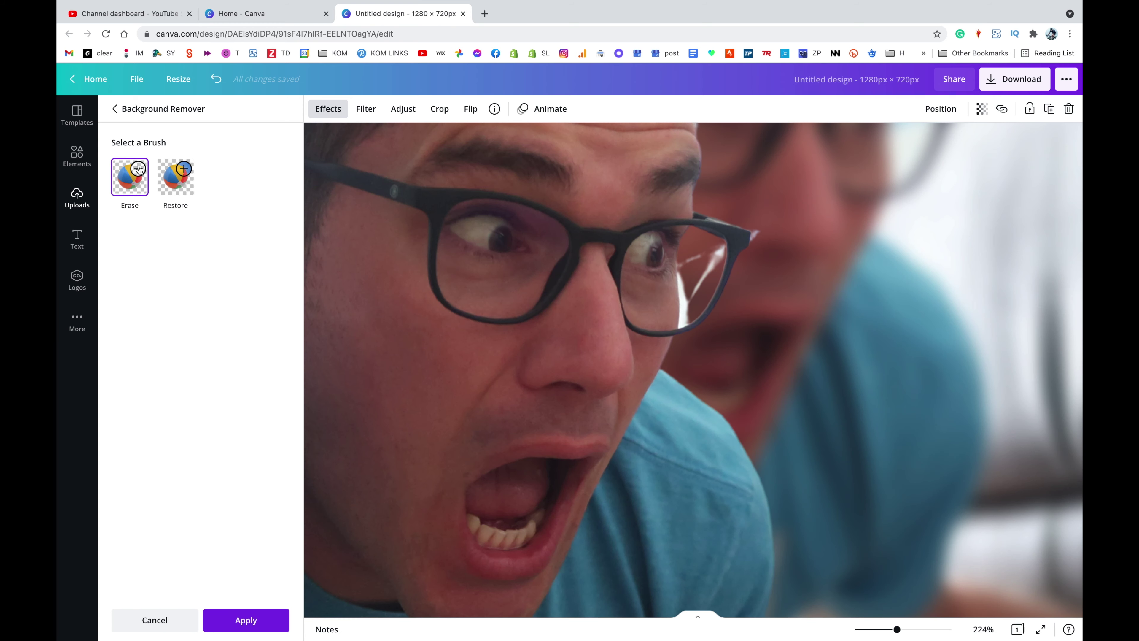
pyautogui.click(188, 182)
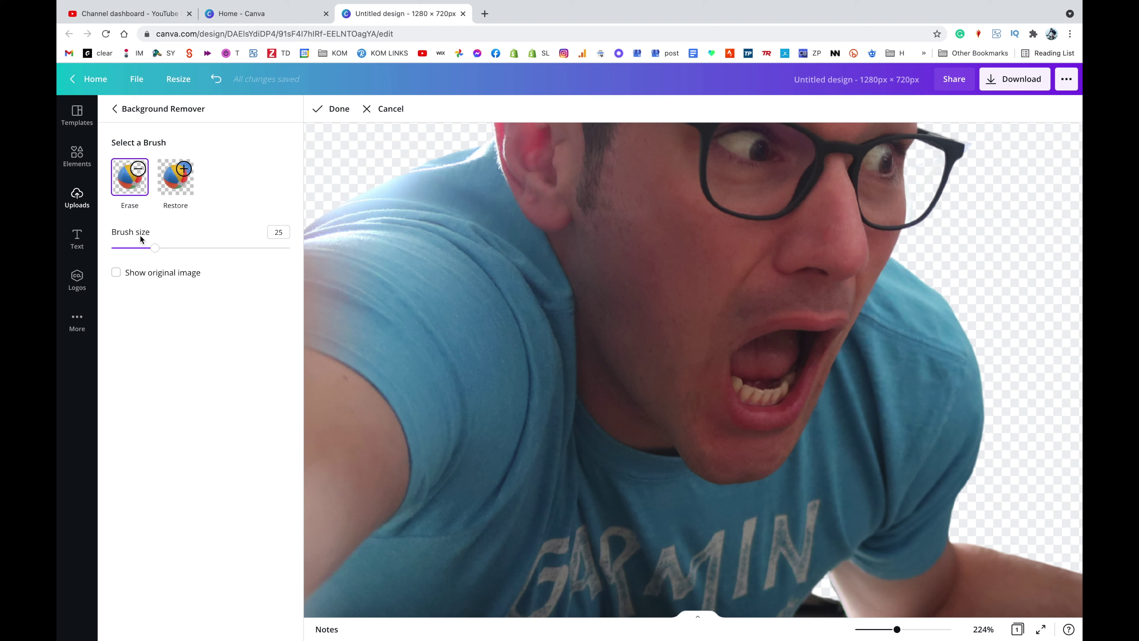
# Try a smaller Erase brush, return it to size 25, and show the original image behind the cutout.
pyautogui.moveTo(155, 249); pyautogui.dragTo(123, 248)
pyautogui.click(118, 272)
pyautogui.moveTo(123, 248); pyautogui.dragTo(155, 247)
pyautogui.click(117, 272)
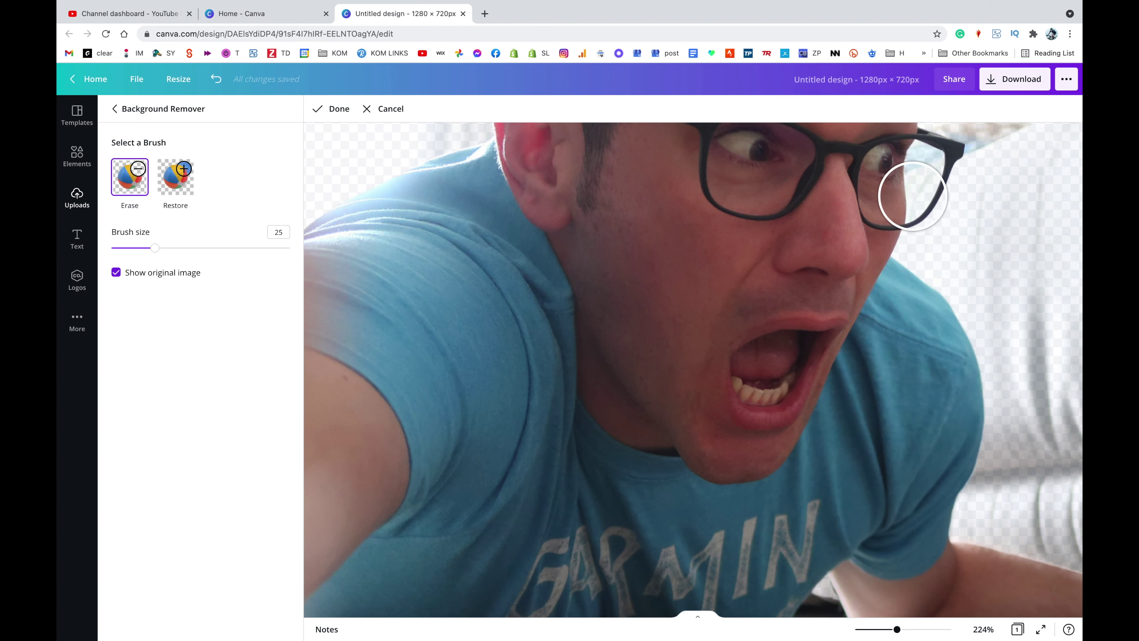
# Reduce the Erase brush size to 3 for detailed cleanup inside the glasses lens at 420% zoom.
pyautogui.moveTo(155, 248); pyautogui.dragTo(122, 248)
pyautogui.moveTo(897, 630); pyautogui.dragTo(936, 629)
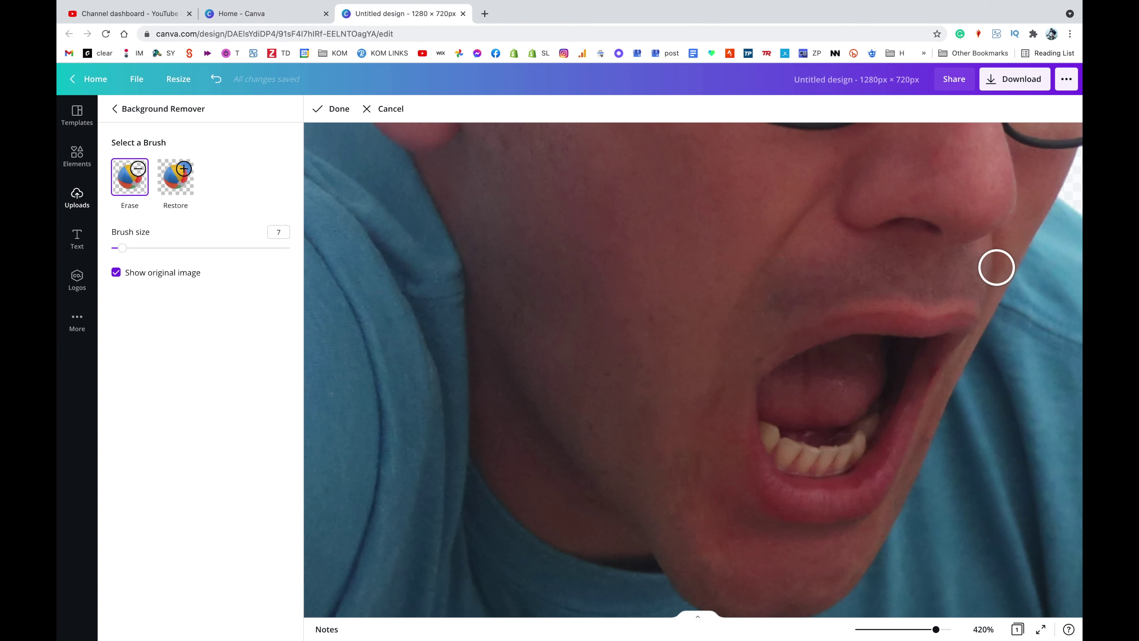
pyautogui.hscroll(10, 438, 475)
pyautogui.scroll(4, 437, 475)
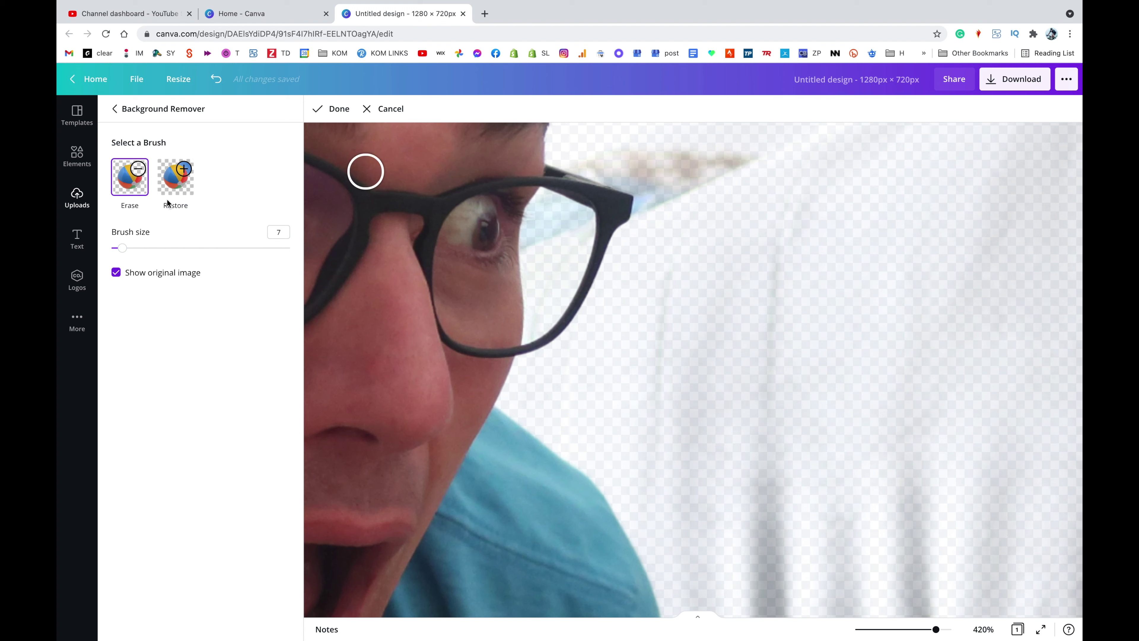
pyautogui.moveTo(121, 248); pyautogui.dragTo(119, 248)
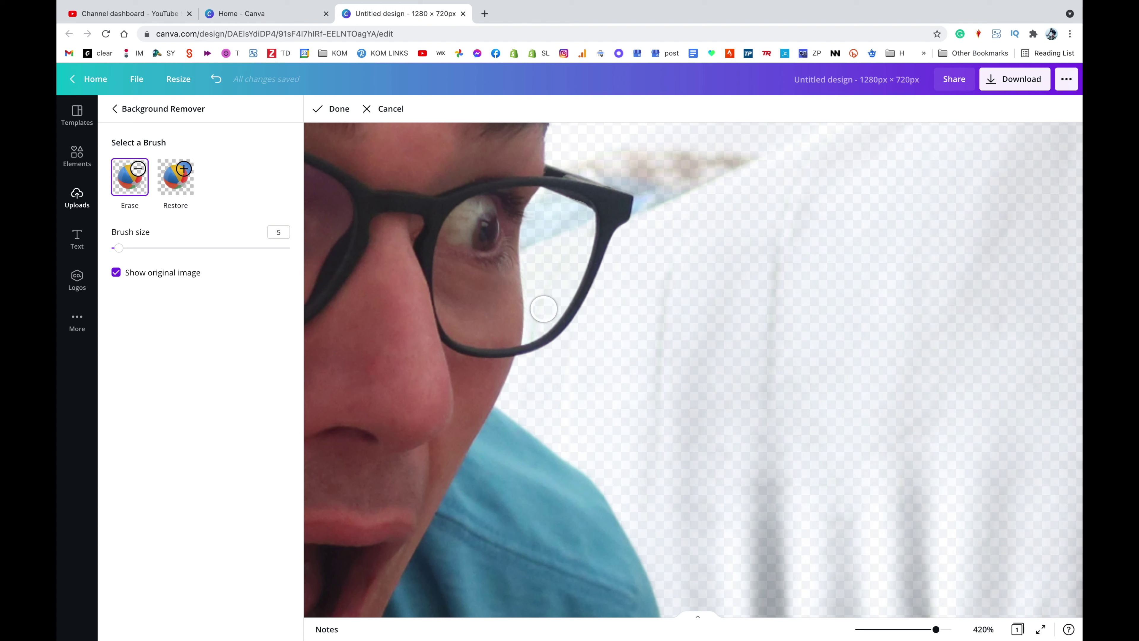
pyautogui.moveTo(120, 249); pyautogui.dragTo(116, 249)
# Compare the cutout with and without the original image shown, and finish the brush edit.
pyautogui.click(185, 284)
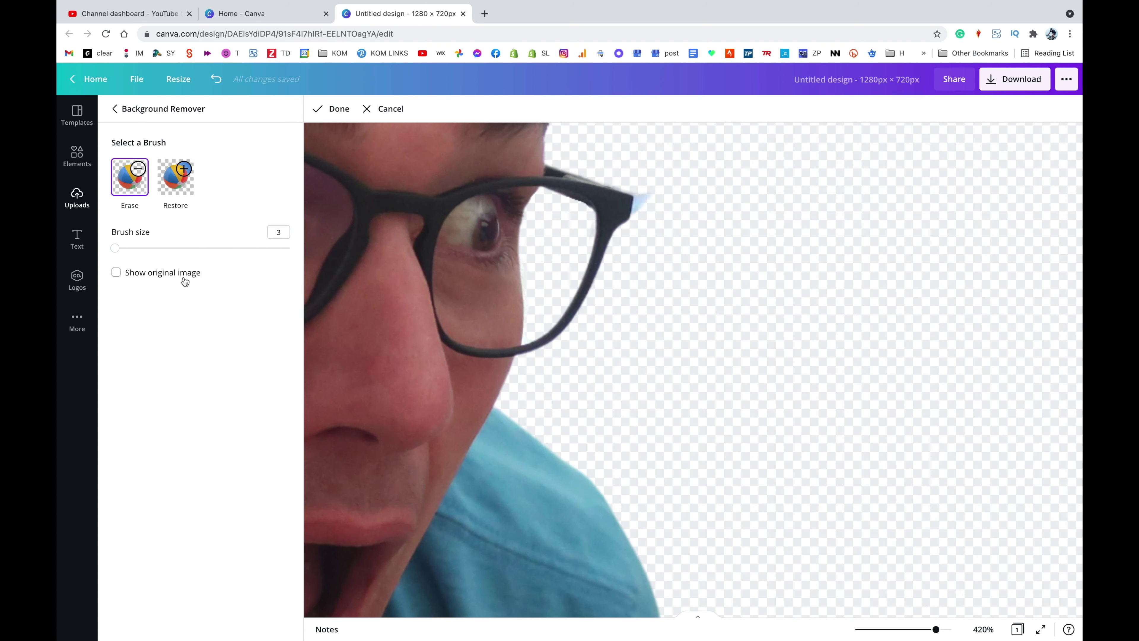
pyautogui.click(183, 281)
pyautogui.click(176, 268)
pyautogui.click(147, 272)
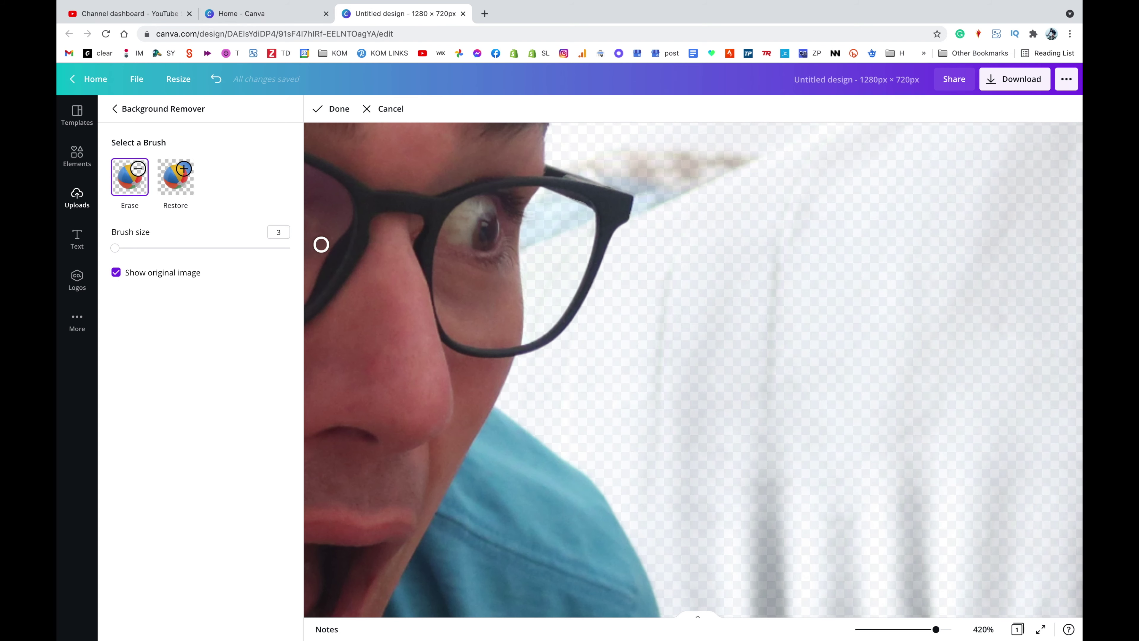
pyautogui.click(339, 109)
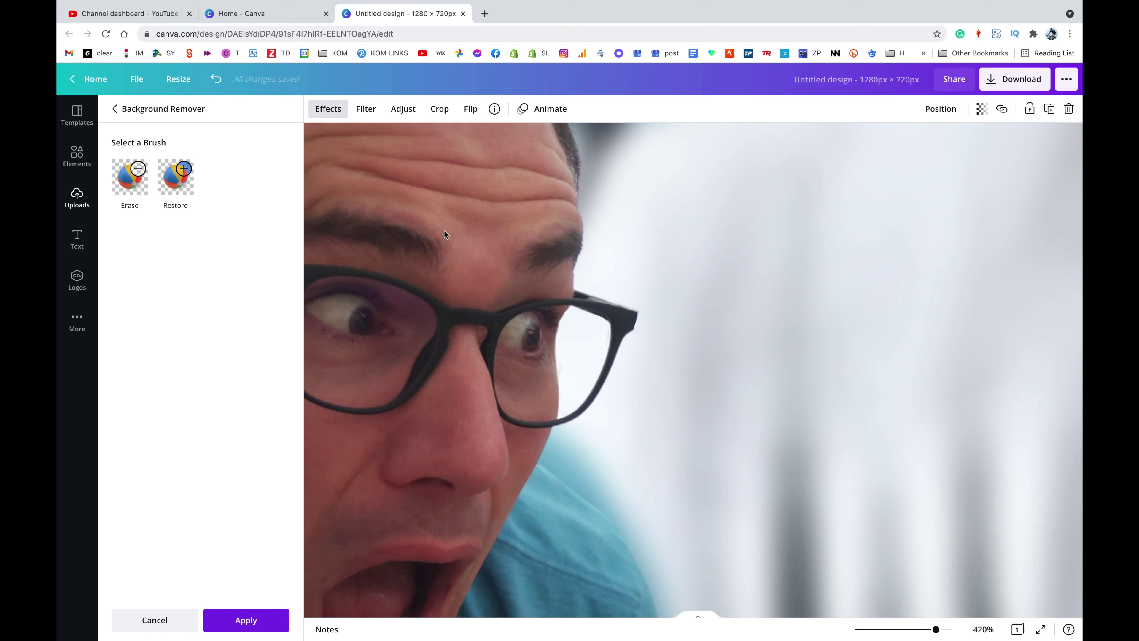
# Enlarge the selfie cutout and reposition it in front of the blurred background, filling the left half of the page.
pyautogui.moveTo(927, 631); pyautogui.dragTo(876, 629)
pyautogui.moveTo(625, 404); pyautogui.dragTo(504, 478)
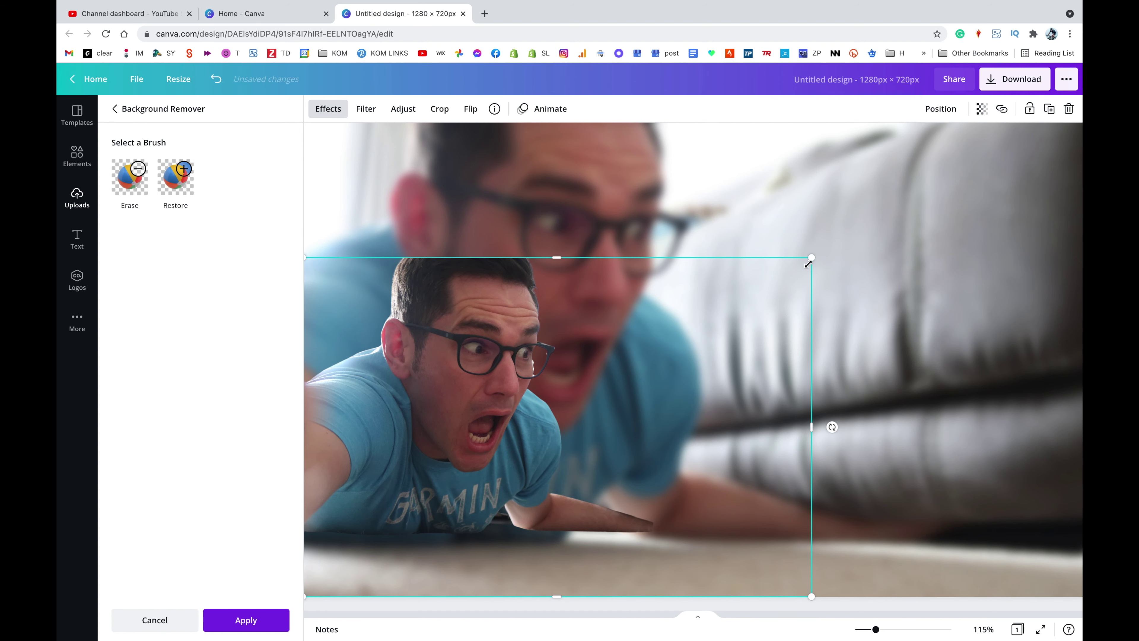
pyautogui.moveTo(979, 207); pyautogui.dragTo(1079, 163)
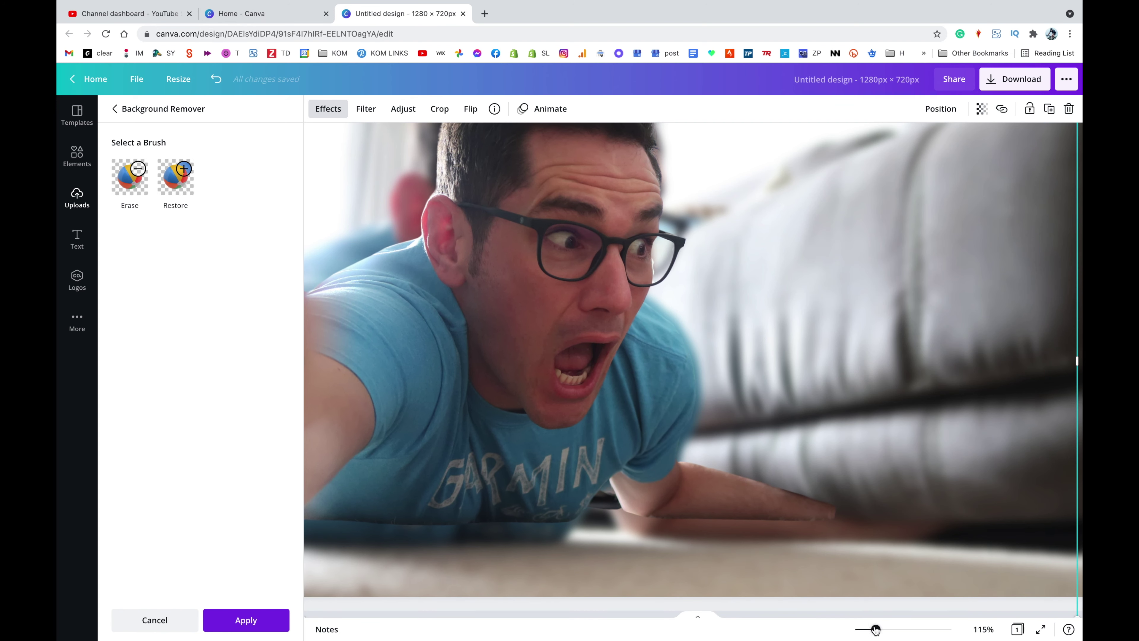
pyautogui.moveTo(875, 629); pyautogui.dragTo(867, 630)
pyautogui.moveTo(567, 299); pyautogui.dragTo(538, 304)
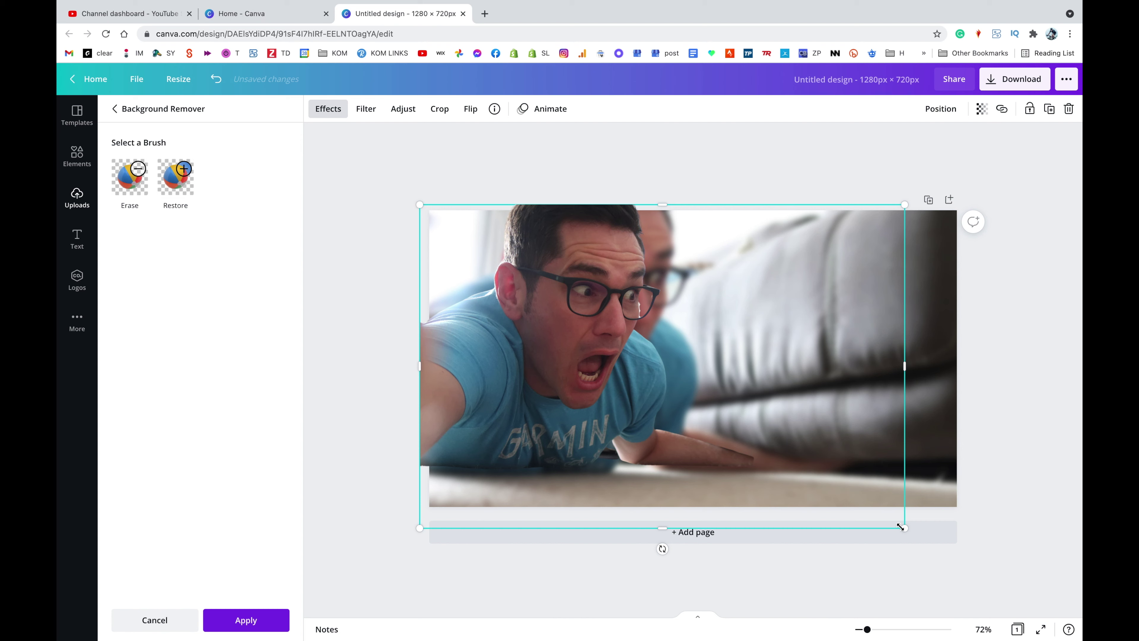
pyautogui.moveTo(906, 529); pyautogui.dragTo(1003, 553)
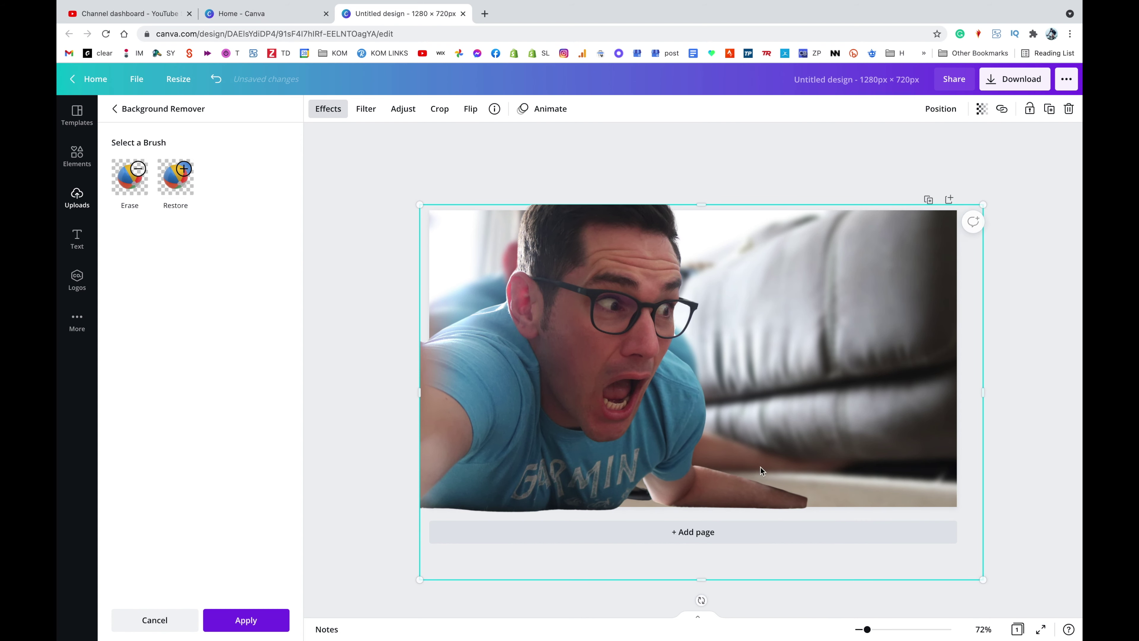
pyautogui.moveTo(649, 441); pyautogui.dragTo(647, 407)
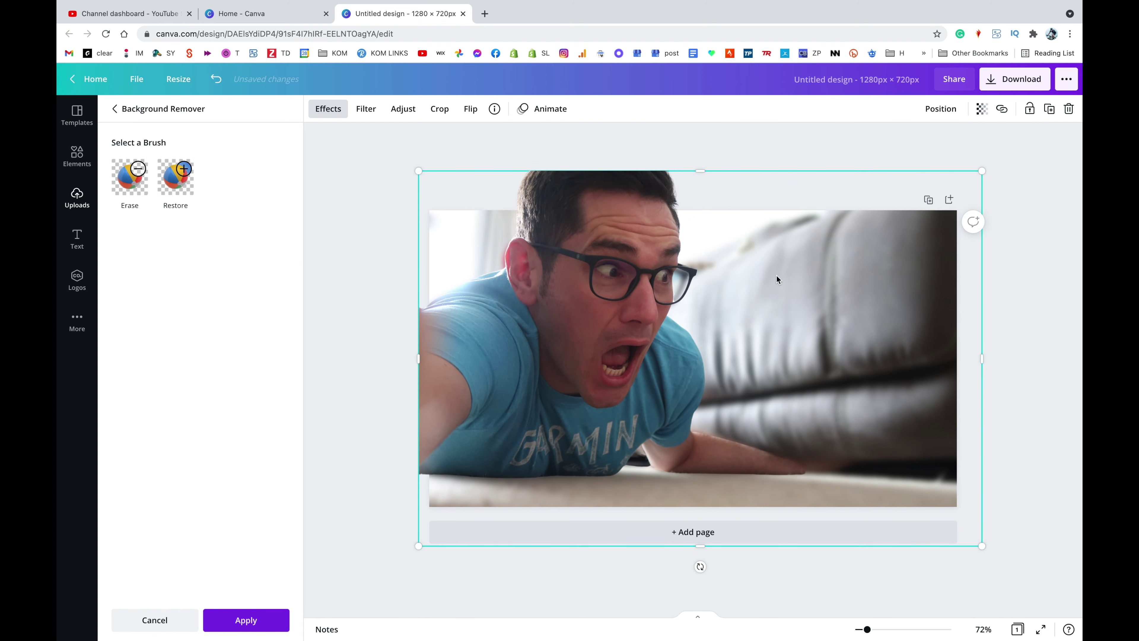
# Fine-tune the cutout's size and position so it extends slightly past the page's side edges, and undo the last change.
pyautogui.moveTo(982, 169); pyautogui.dragTo(934, 193)
pyautogui.moveTo(630, 355); pyautogui.dragTo(645, 348)
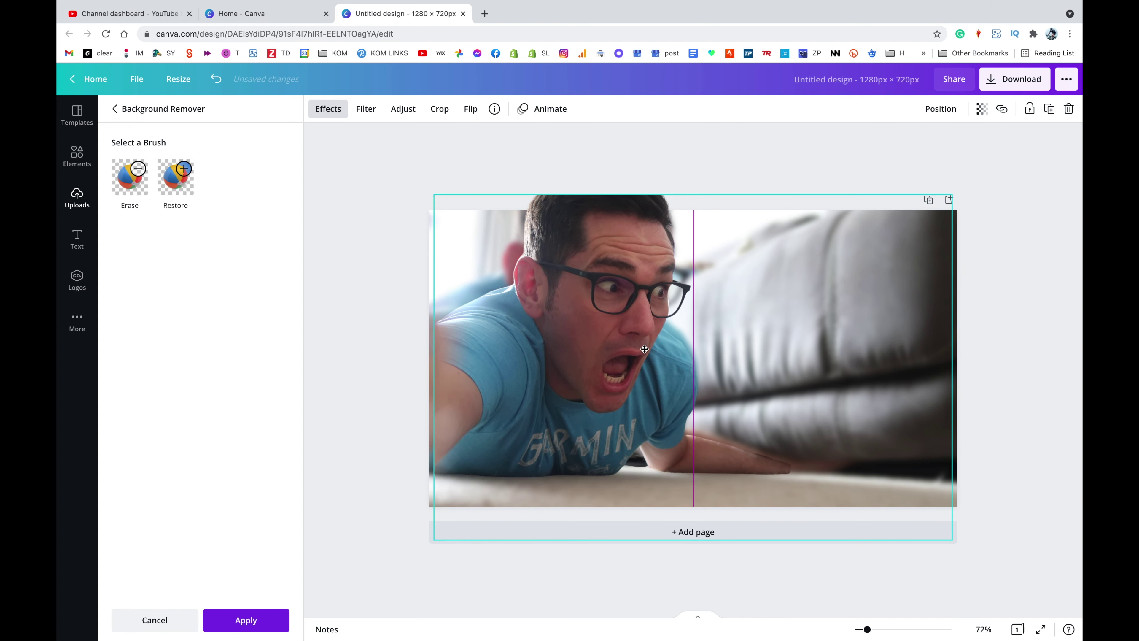
pyautogui.moveTo(953, 194); pyautogui.dragTo(966, 184)
pyautogui.moveTo(568, 325); pyautogui.dragTo(559, 325)
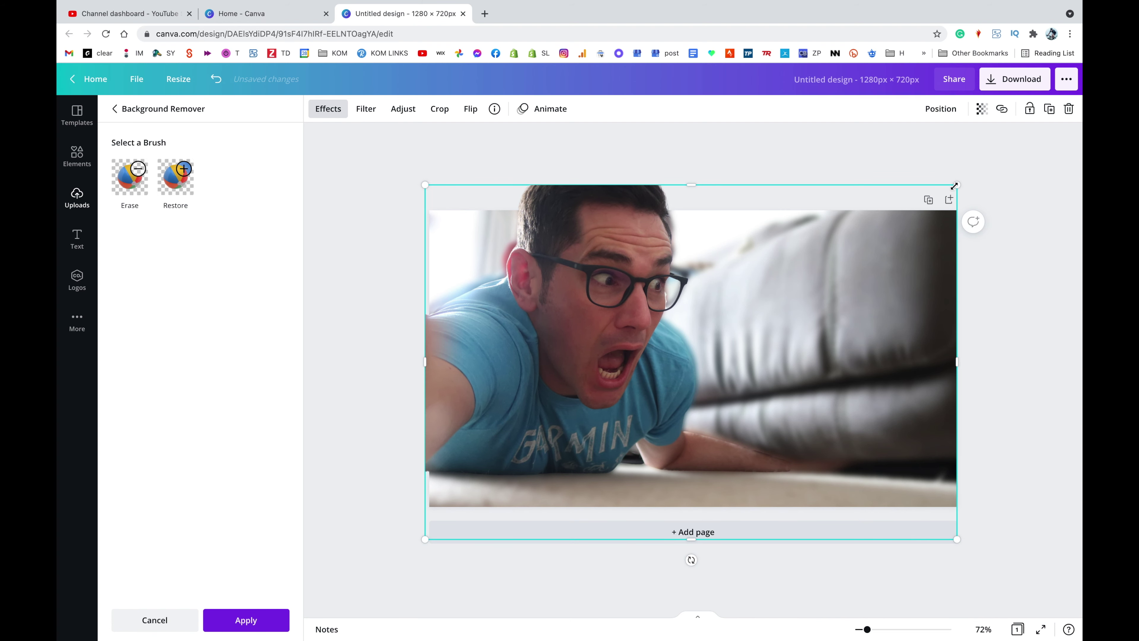
pyautogui.moveTo(968, 178); pyautogui.dragTo(966, 177)
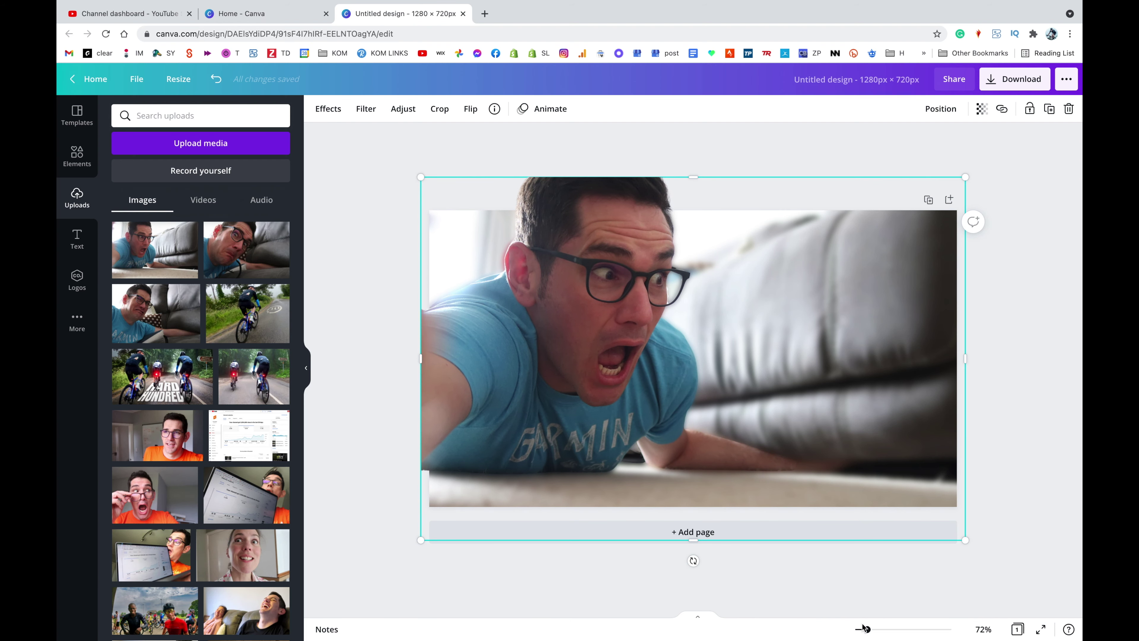
pyautogui.moveTo(866, 629); pyautogui.dragTo(865, 630)
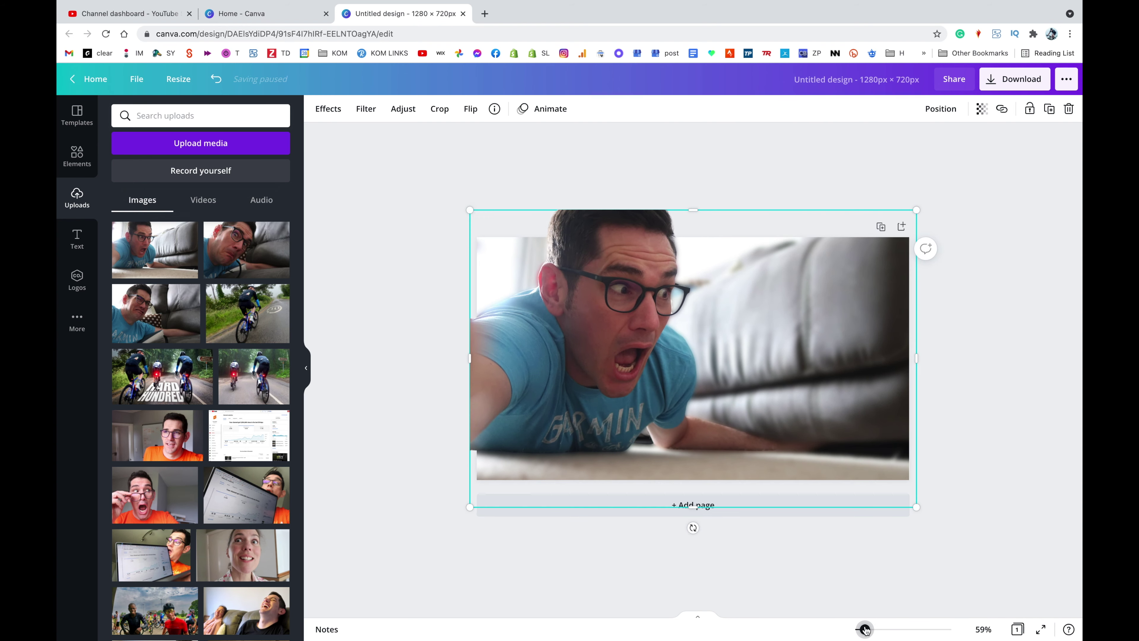
pyautogui.hotkey('ctrl', 'z')
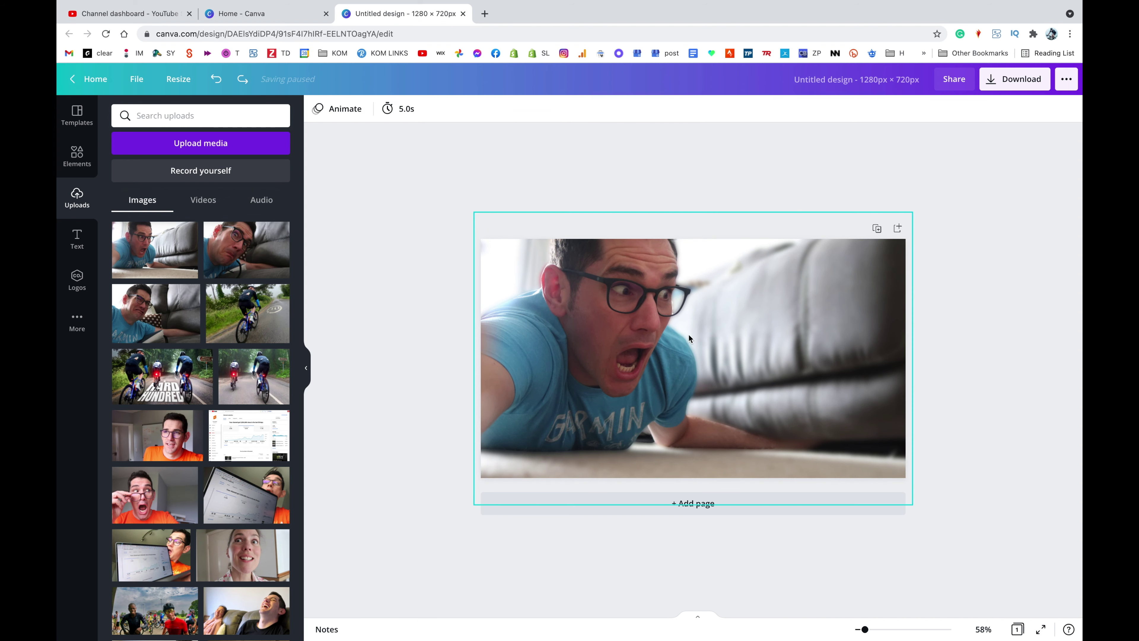
pyautogui.click(797, 312)
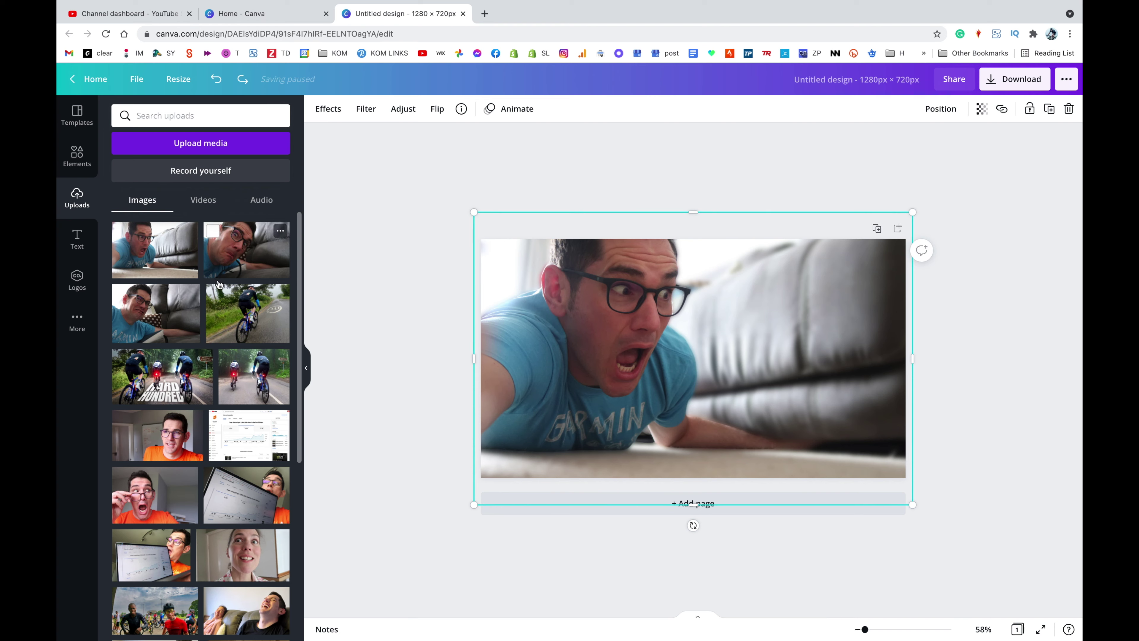
# Search the web for "apple watch" in a new browser tab and save the Apple Watch Series 2 product image.
pyautogui.click(485, 14)
pyautogui.write('apple watch')
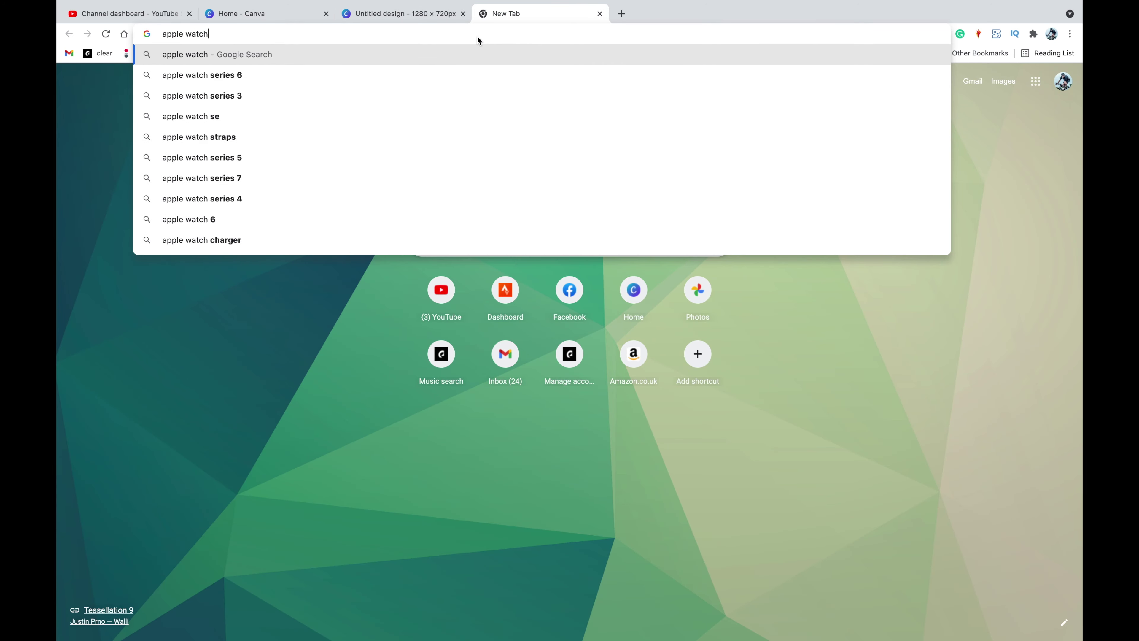
pyautogui.press('Return')
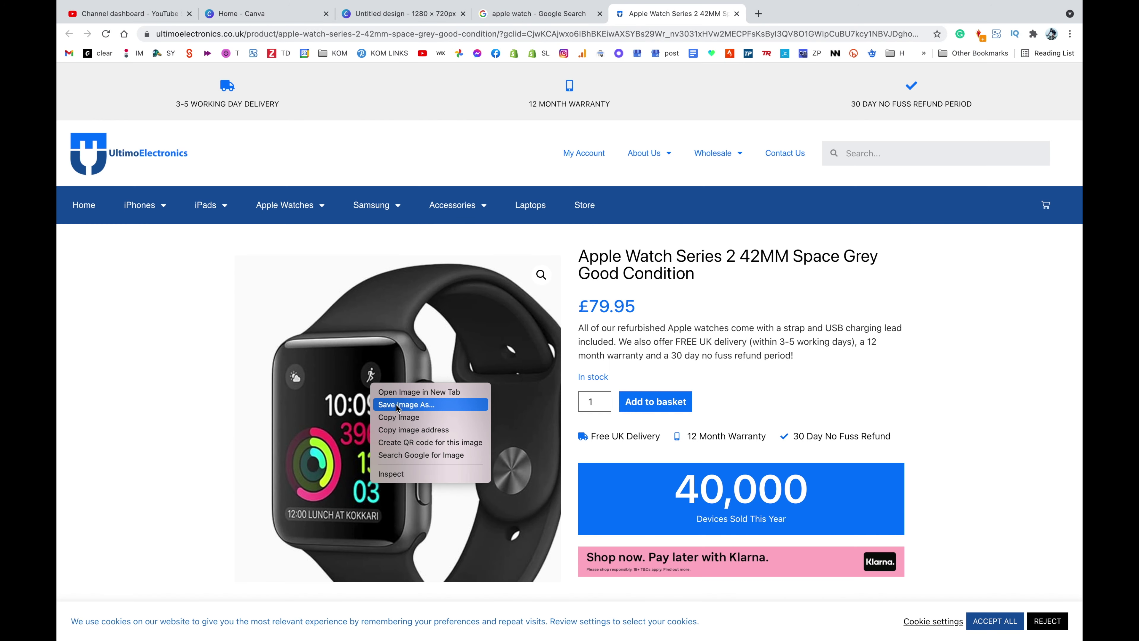
pyautogui.click(397, 404)
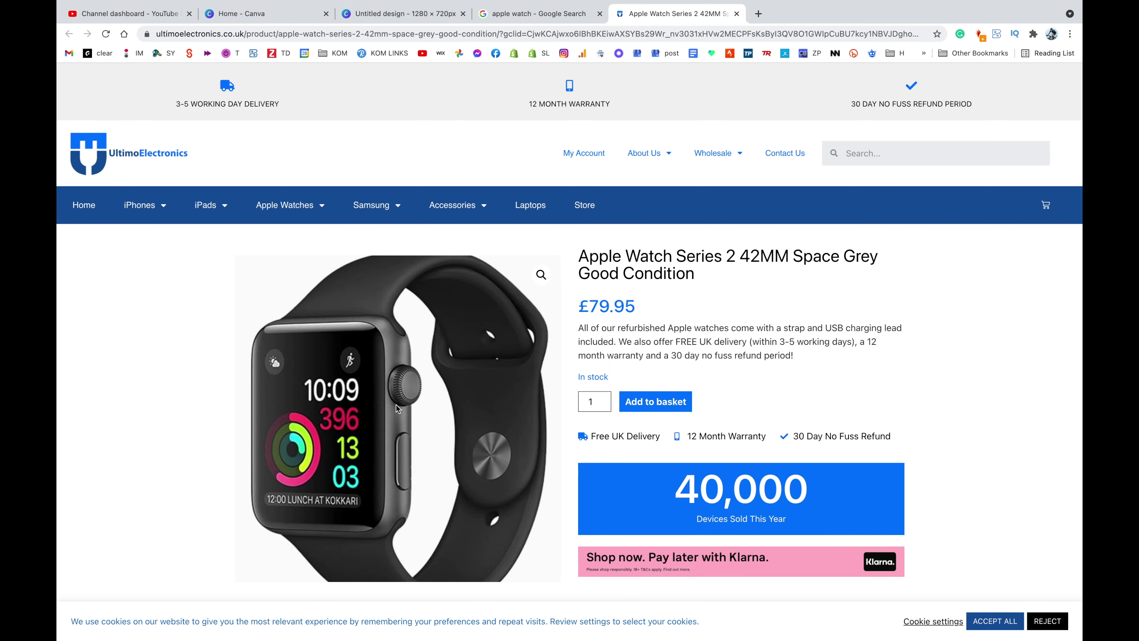
# Return to the Canva design and upload the downloaded Apple Watch image.
pyautogui.click(372, 20)
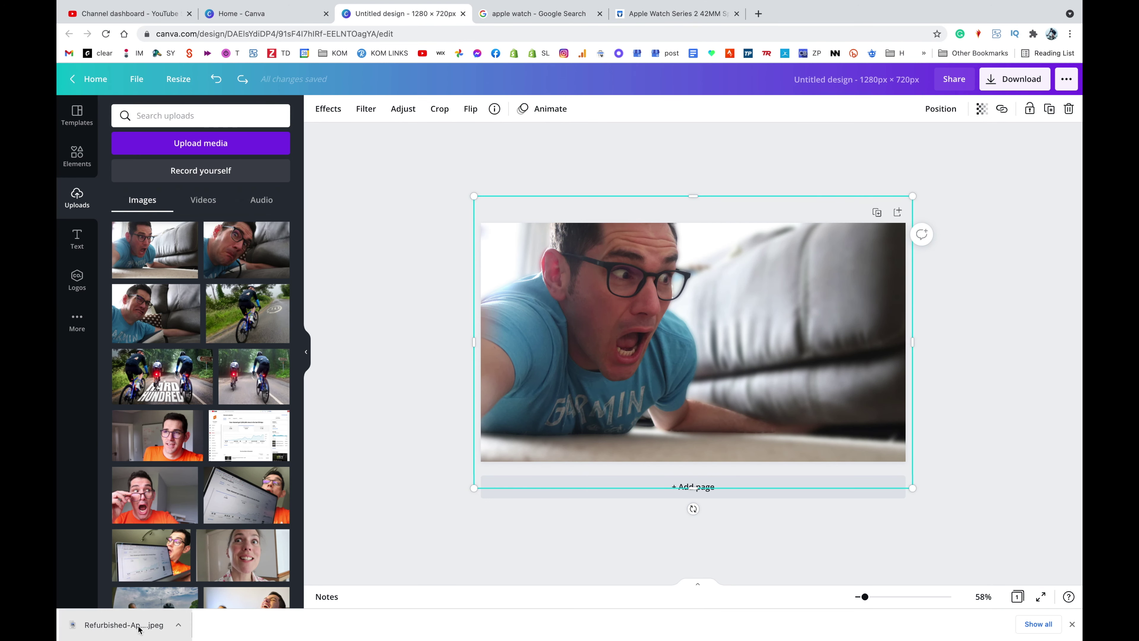
pyautogui.moveTo(104, 623); pyautogui.dragTo(252, 286)
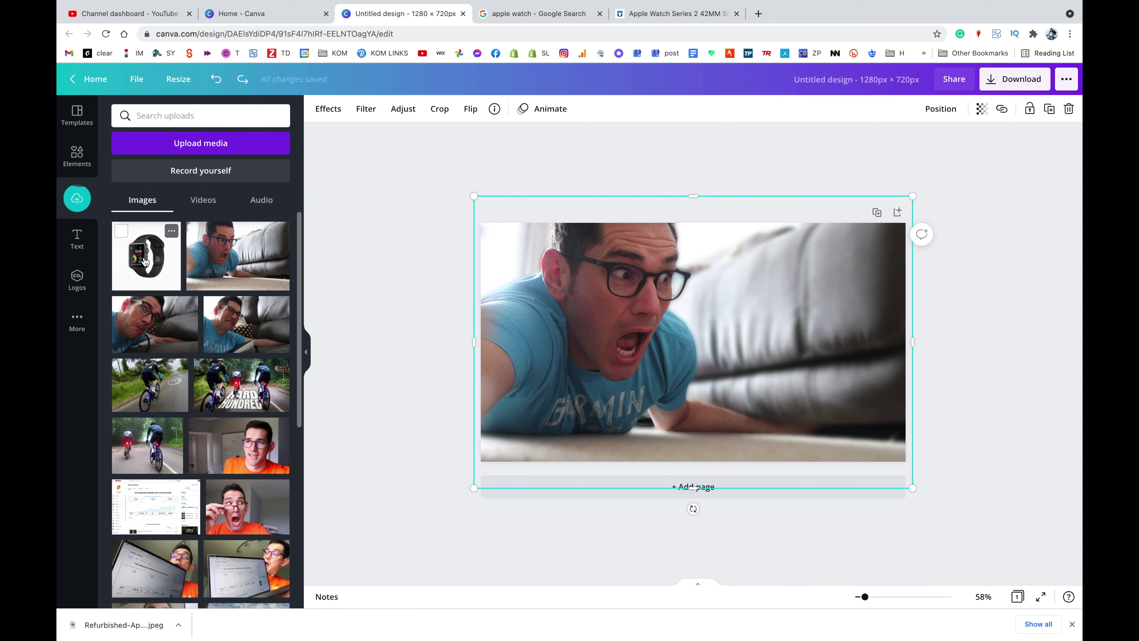
pyautogui.click(146, 255)
pyautogui.click(439, 407)
pyautogui.hotkey('ctrl', 'z')
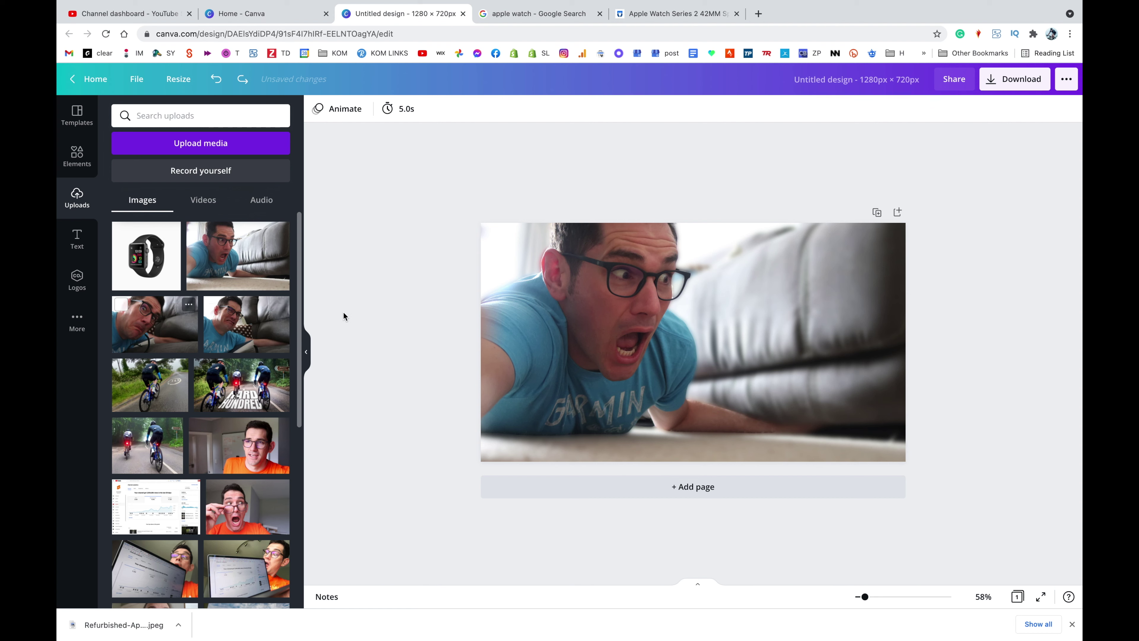
# Add the uploaded Apple Watch image to the page, enlarge it and place it beside the face on the right half.
pyautogui.click(178, 264)
pyautogui.moveTo(740, 341); pyautogui.dragTo(766, 320)
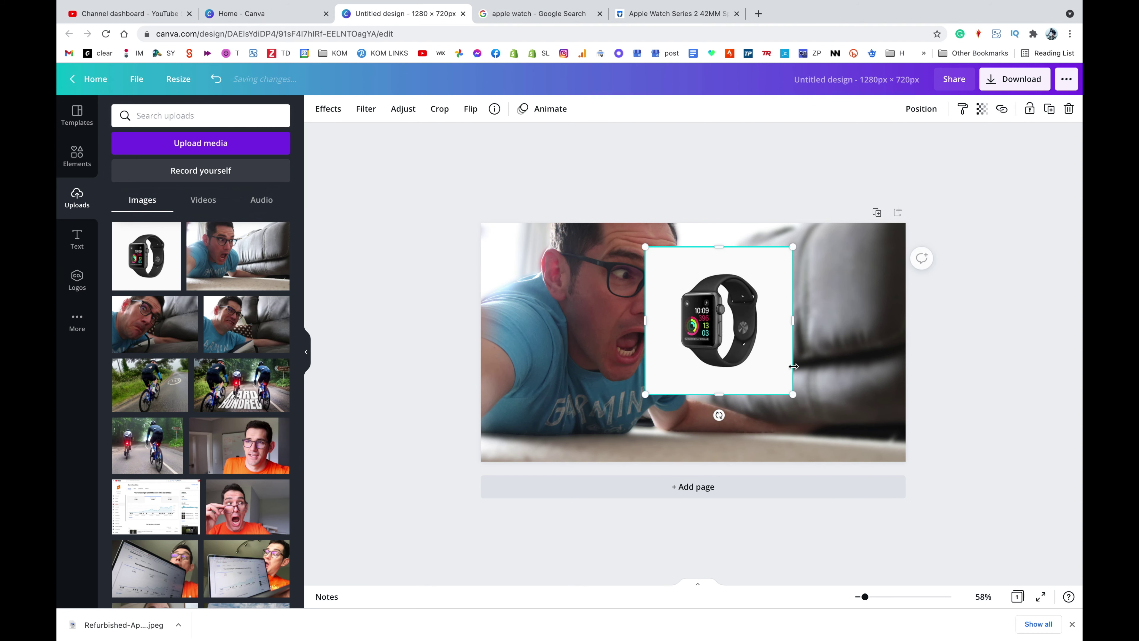
pyautogui.moveTo(832, 410); pyautogui.dragTo(831, 433)
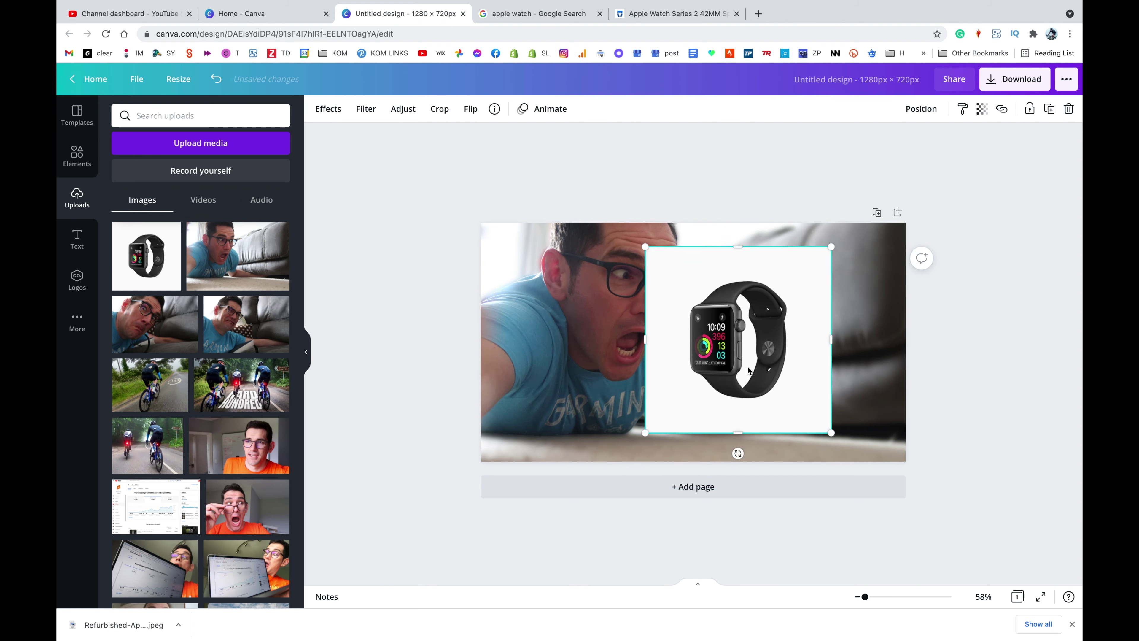
pyautogui.moveTo(740, 341); pyautogui.dragTo(785, 336)
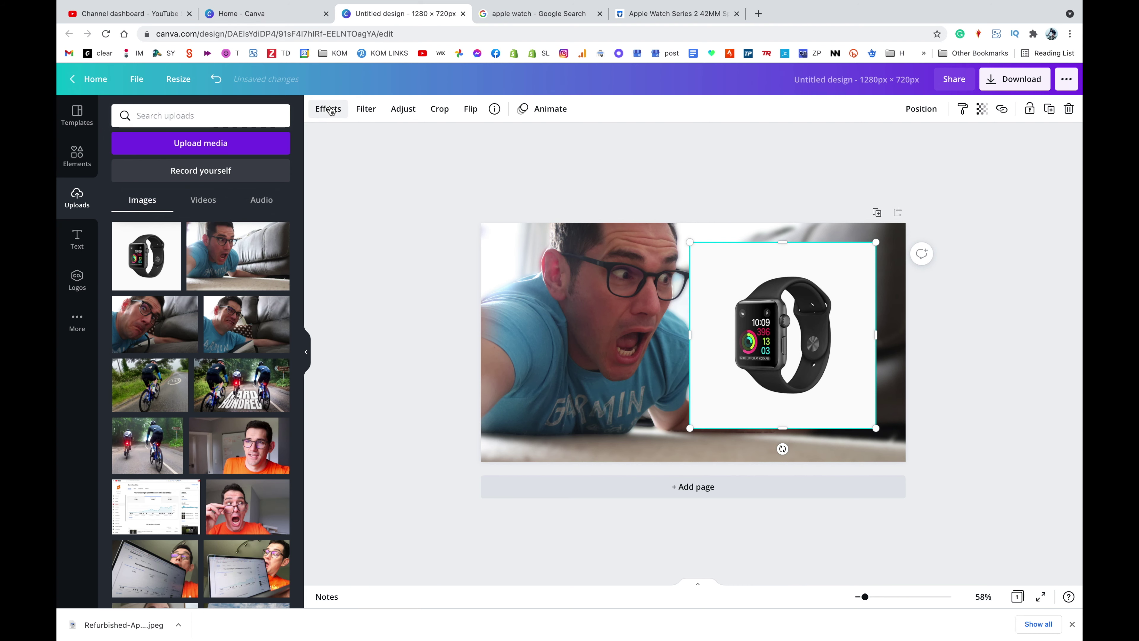
# Remove the watch image's background, then enlarge the watch and position it in front of the sofa.
pyautogui.click(404, 110)
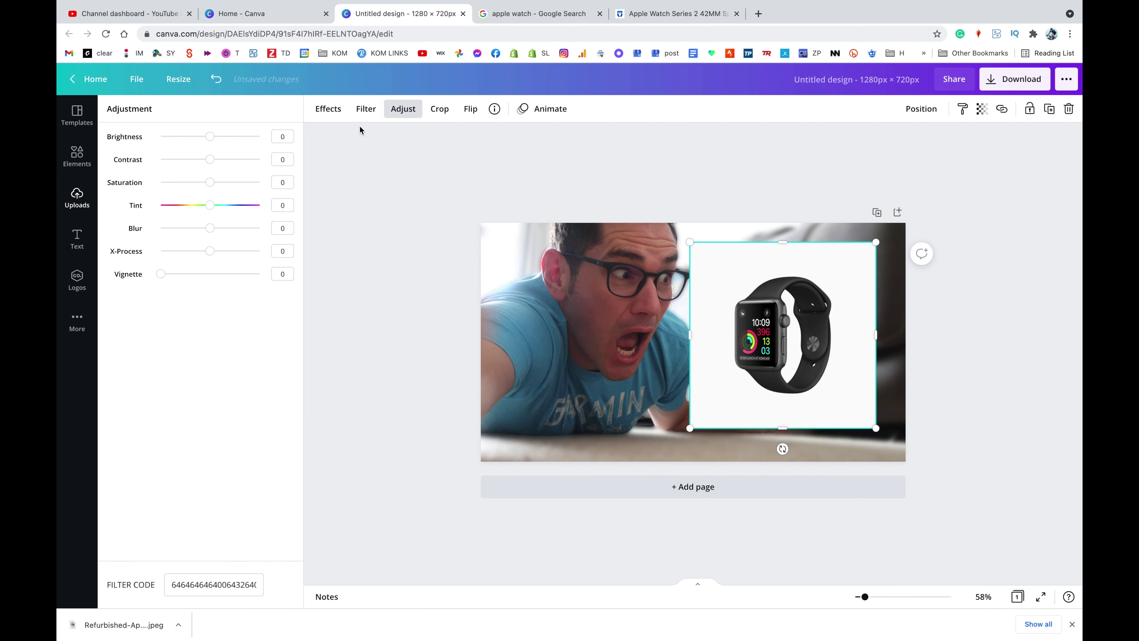
pyautogui.click(330, 109)
pyautogui.click(175, 173)
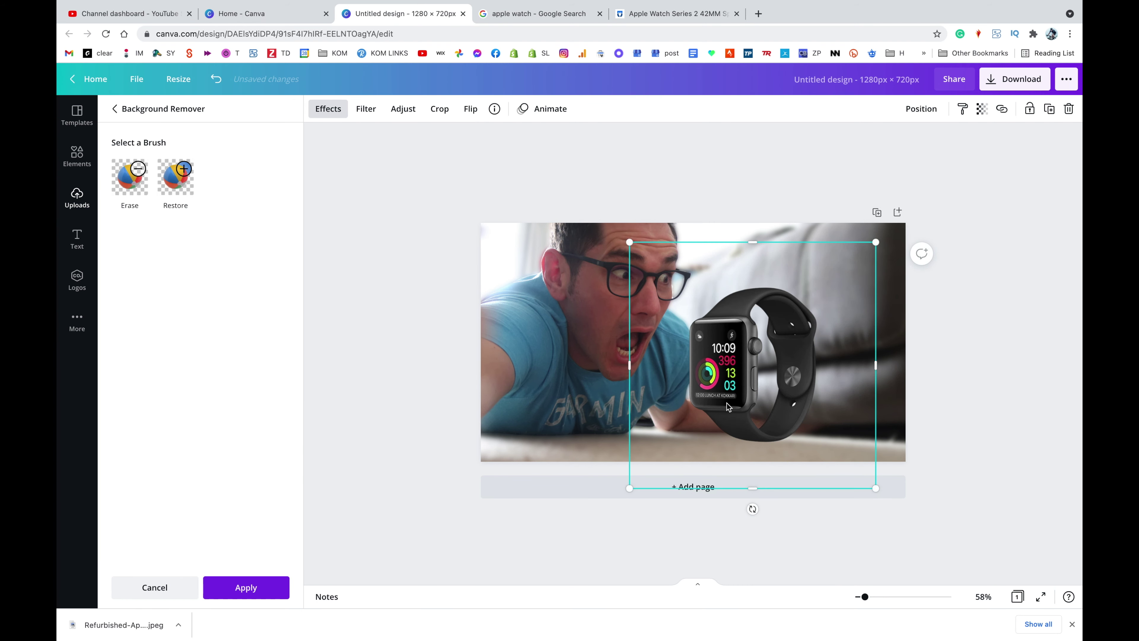
pyautogui.moveTo(739, 374); pyautogui.dragTo(749, 363)
pyautogui.click(428, 345)
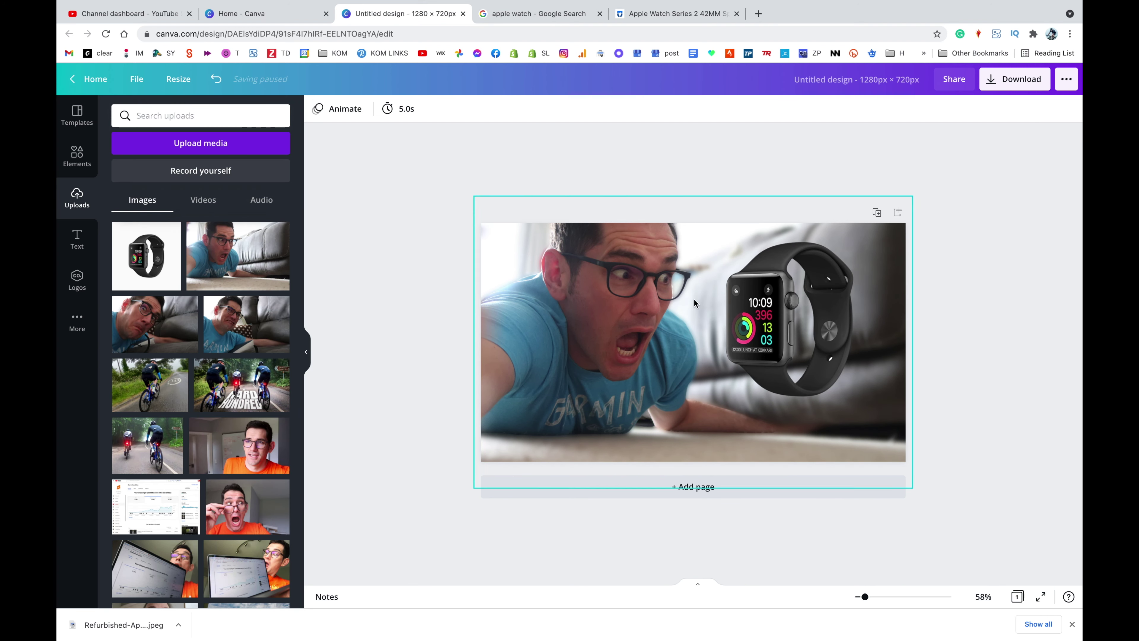
# Try the Blur adjustment on the Apple Watch image, leaving it at 0.
pyautogui.click(769, 312)
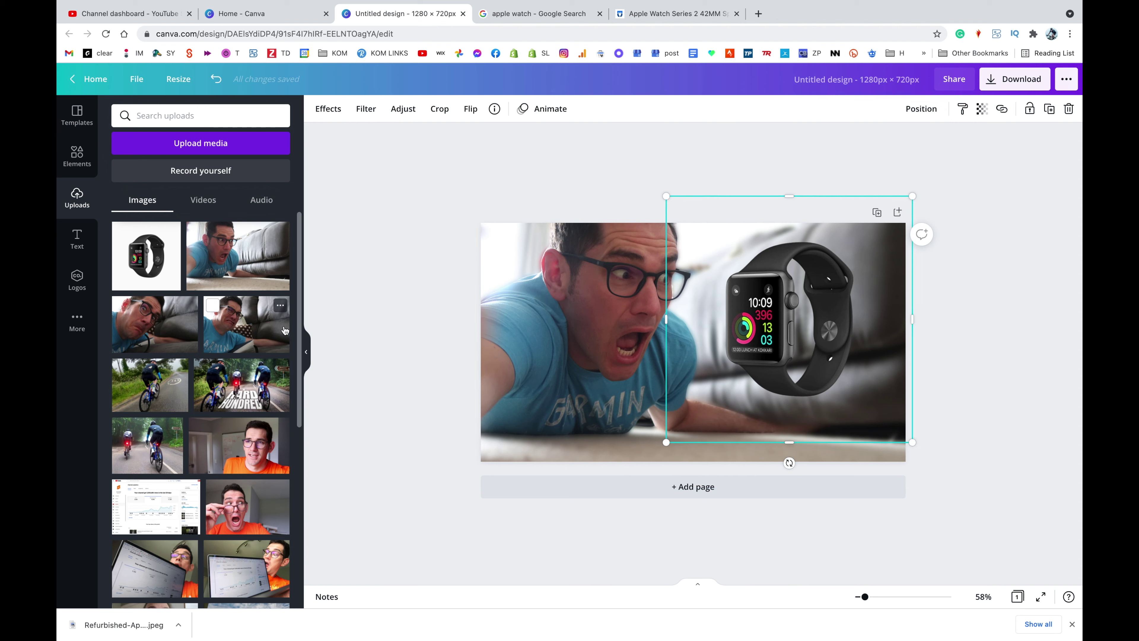
pyautogui.click(336, 113)
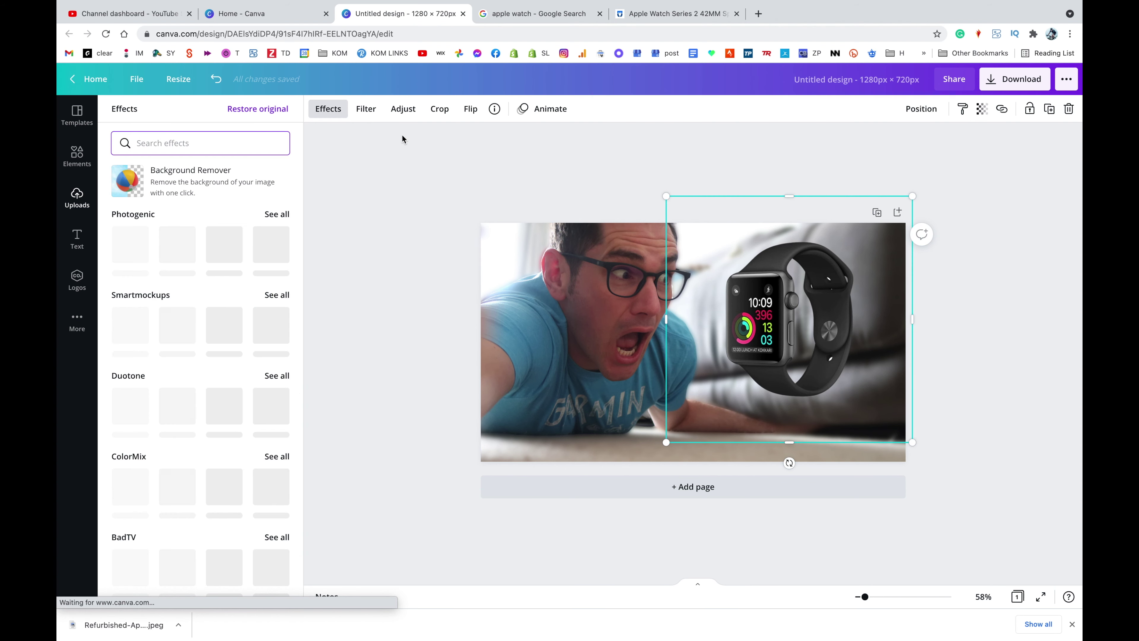
pyautogui.click(403, 108)
pyautogui.moveTo(210, 228)
pyautogui.mouseDown()
pyautogui.moveTo(240, 235)
pyautogui.moveTo(211, 243)
pyautogui.mouseUp()
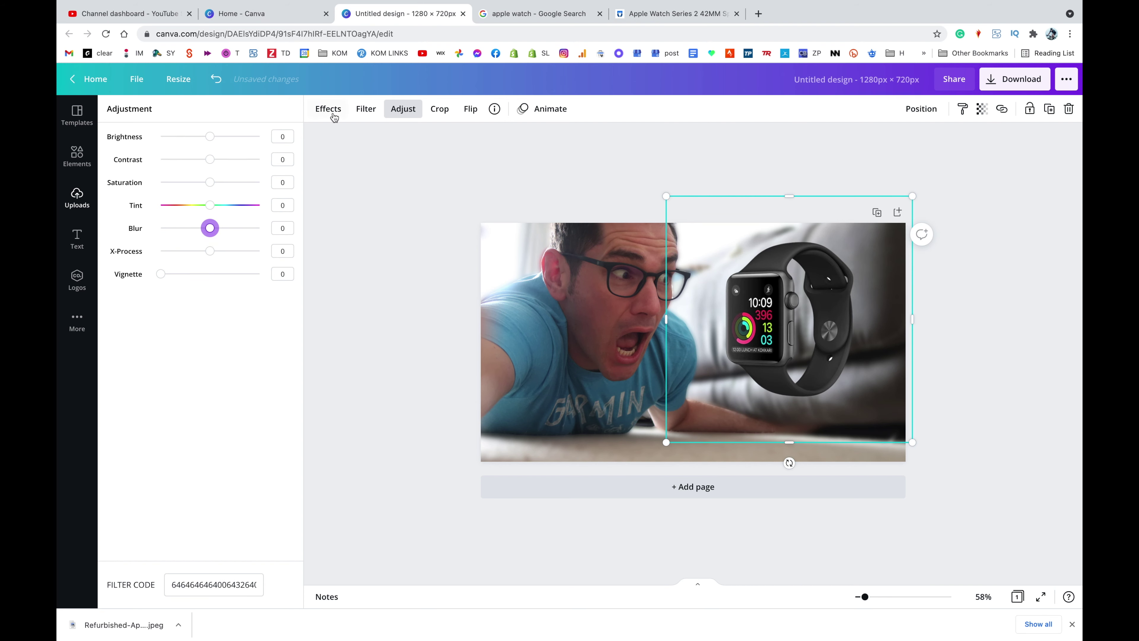
# Try the Torn and Chipped slice effects and the Shake liquify effect on the watch.
pyautogui.click(328, 108)
pyautogui.scroll(-15, 221, 417)
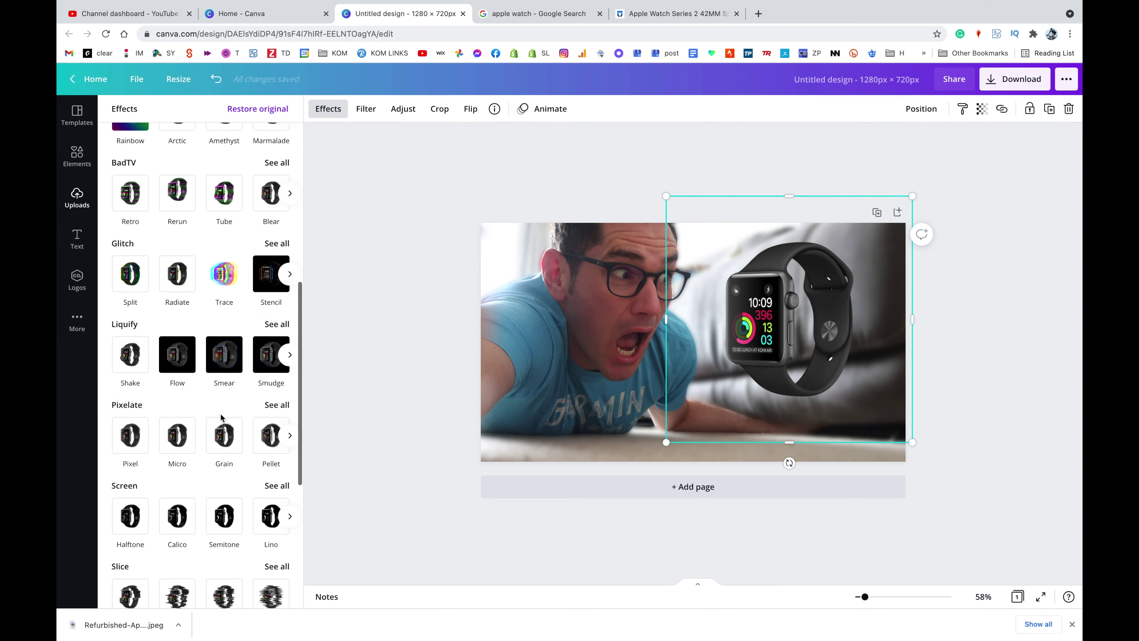
pyautogui.scroll(-3, 221, 417)
pyautogui.click(273, 319)
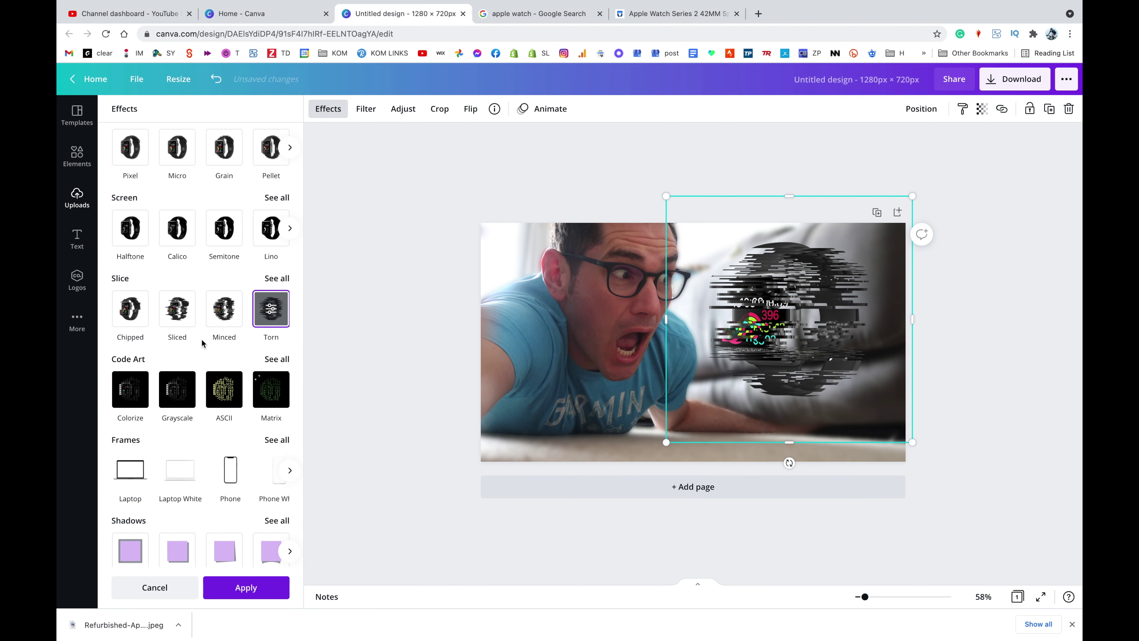
pyautogui.click(127, 315)
pyautogui.scroll(4, 132, 327)
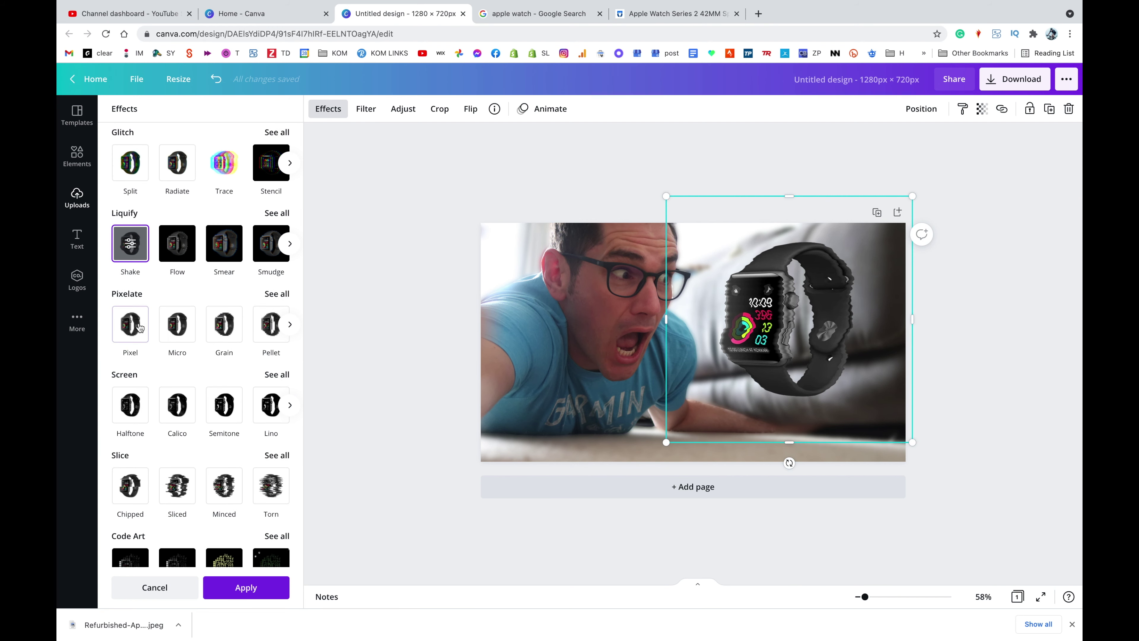
# Compare the Pixel, Micro and Grain pixelate effects on the watch and choose Pellet.
pyautogui.click(140, 328)
pyautogui.click(184, 330)
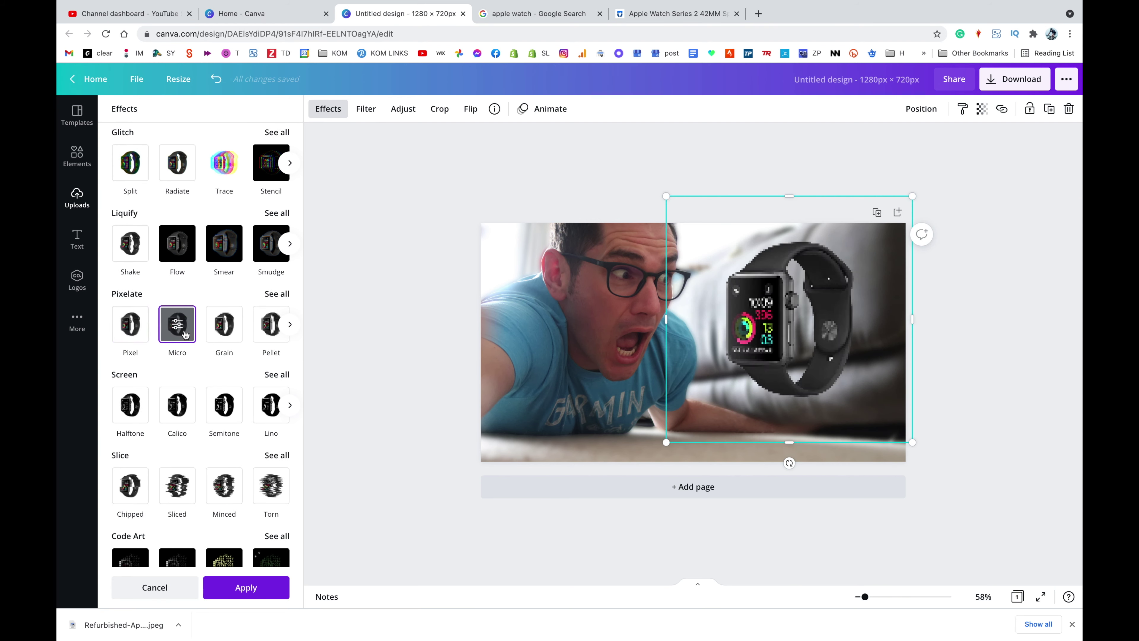
pyautogui.click(225, 325)
pyautogui.click(275, 334)
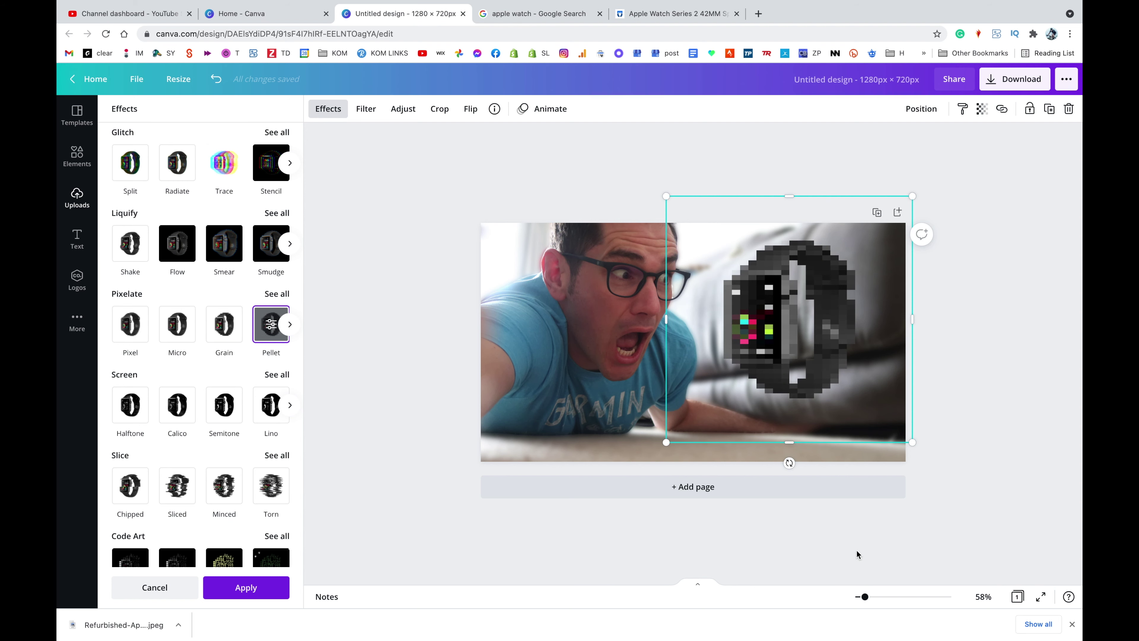
# Close the effects with Pellet kept and move the pixelated watch slightly lower on the page.
pyautogui.moveTo(863, 597); pyautogui.dragTo(858, 597)
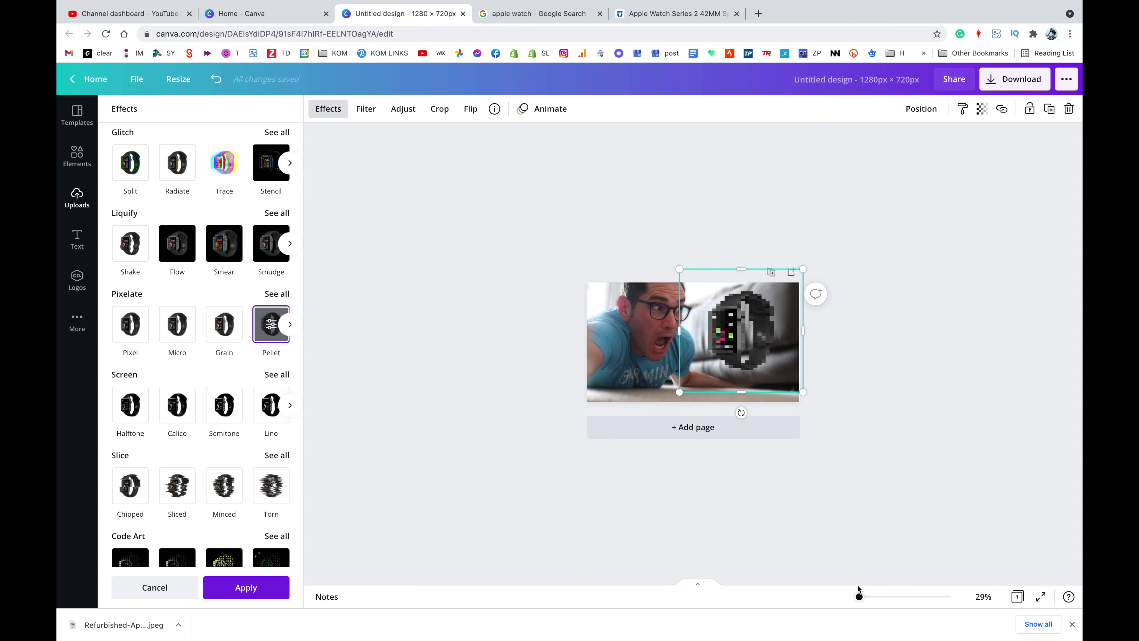
pyautogui.click(867, 361)
pyautogui.click(719, 228)
pyautogui.moveTo(737, 327); pyautogui.dragTo(737, 332)
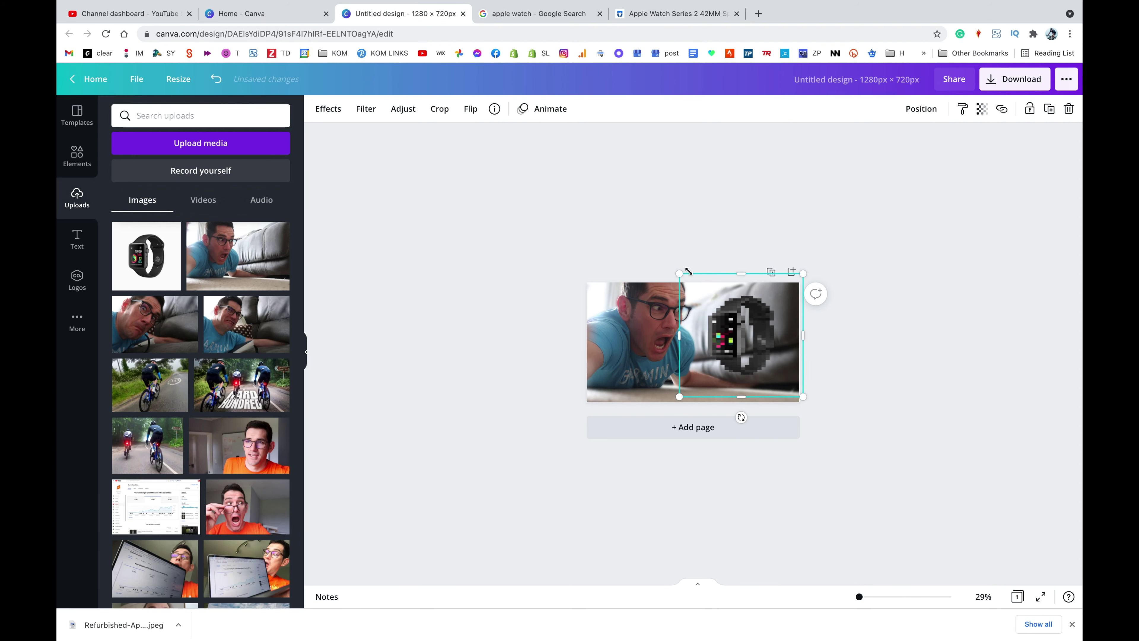
pyautogui.click(592, 305)
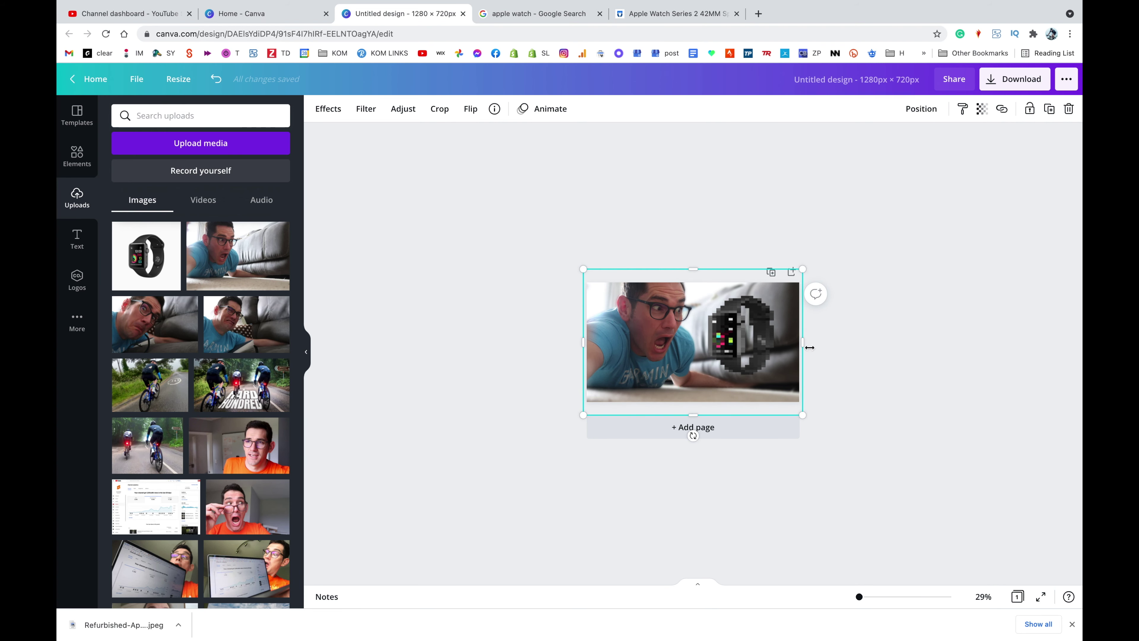
pyautogui.moveTo(801, 345); pyautogui.dragTo(711, 335)
pyautogui.click(679, 334)
pyautogui.click(686, 362)
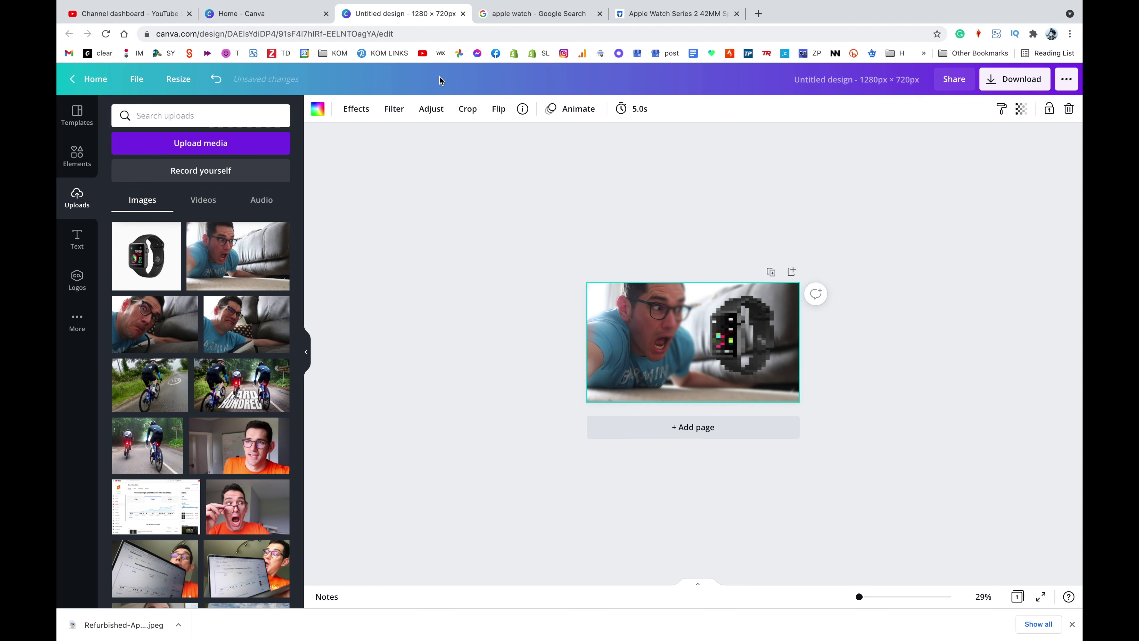
# Apply the Glow shadow to the pixelated watch, then enlarge the watch and reposition it beside the face.
pyautogui.click(431, 108)
pyautogui.click(278, 108)
pyautogui.click(756, 341)
pyautogui.click(328, 108)
pyautogui.scroll(-10, 203, 345)
pyautogui.scroll(-3, 186, 451)
pyautogui.scroll(15, 186, 451)
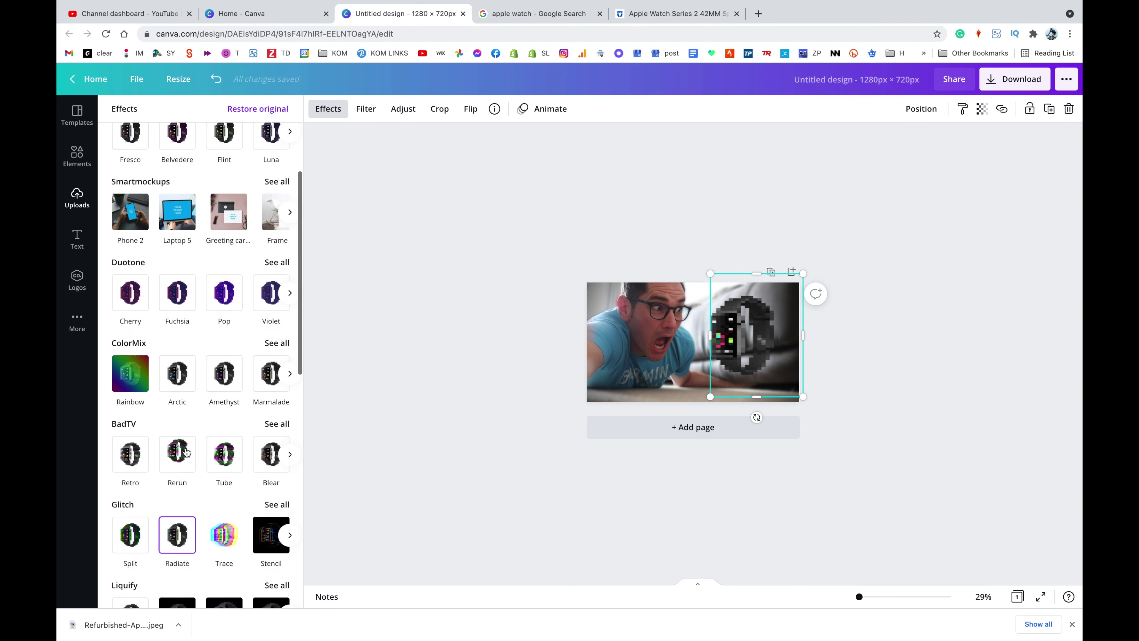
pyautogui.scroll(-12, 186, 451)
pyautogui.scroll(-1, 186, 451)
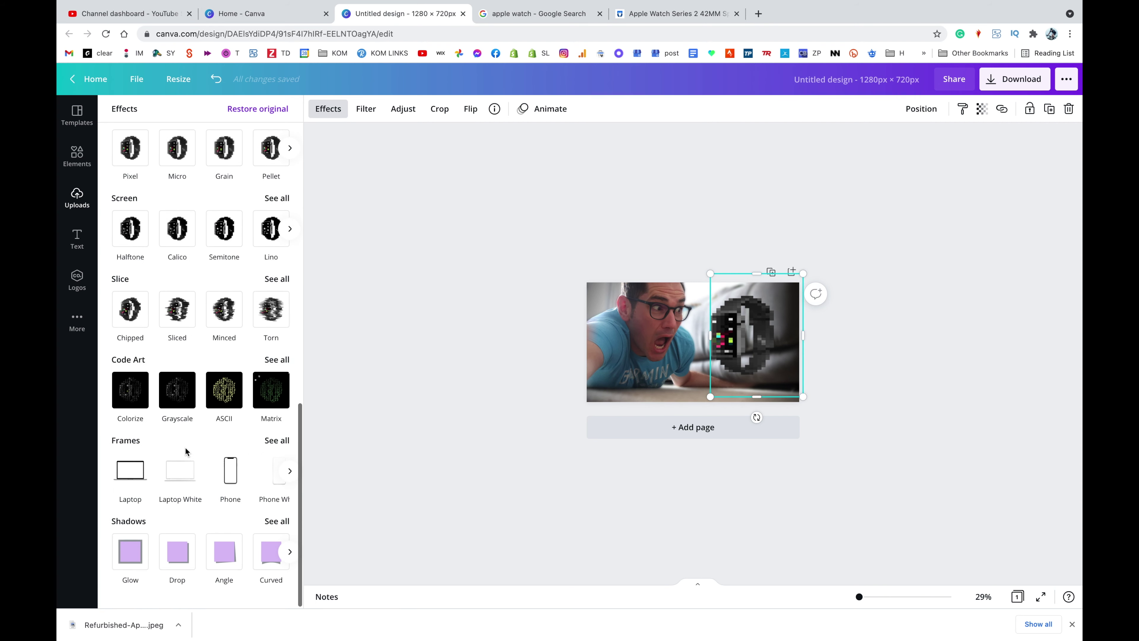
pyautogui.click(130, 550)
pyautogui.moveTo(708, 397); pyautogui.dragTo(657, 466)
pyautogui.moveTo(677, 372); pyautogui.dragTo(701, 344)
# Make the watch's glow white and increase its blur and transparency.
pyautogui.click(130, 550)
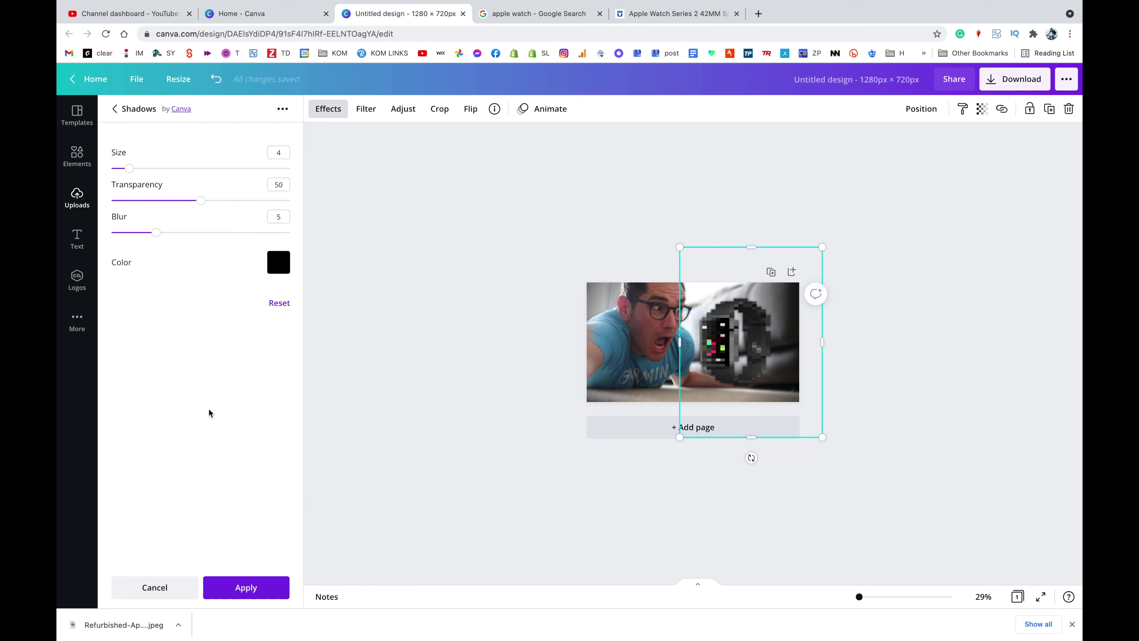
pyautogui.click(280, 258)
pyautogui.click(423, 415)
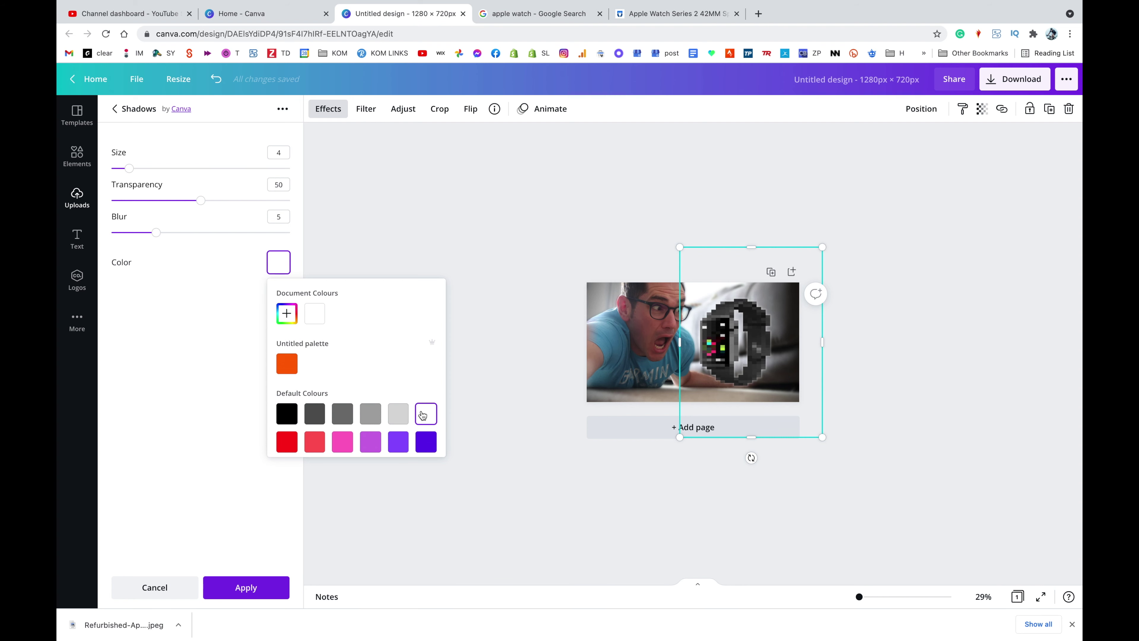
pyautogui.moveTo(156, 232); pyautogui.dragTo(218, 232)
pyautogui.moveTo(200, 201); pyautogui.dragTo(220, 202)
pyautogui.click(848, 399)
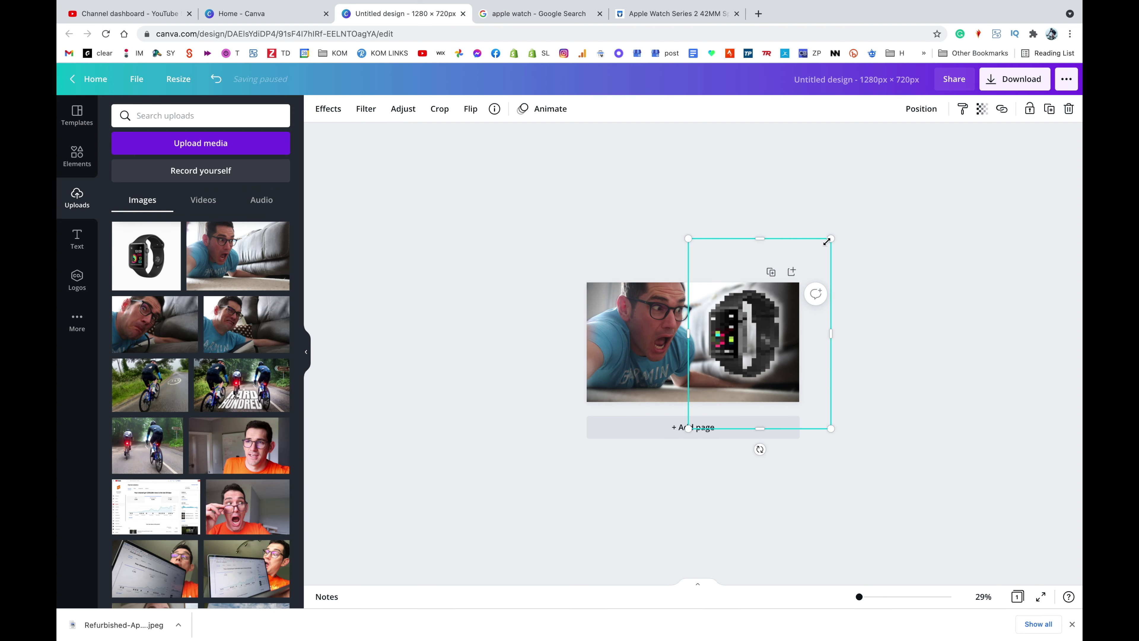
# Tilt the glowing watch slightly clockwise, scale it down a little and reposition it beside the face.
pyautogui.moveTo(751, 458); pyautogui.dragTo(735, 447)
pyautogui.moveTo(834, 263); pyautogui.dragTo(819, 273)
pyautogui.moveTo(719, 354); pyautogui.dragTo(722, 339)
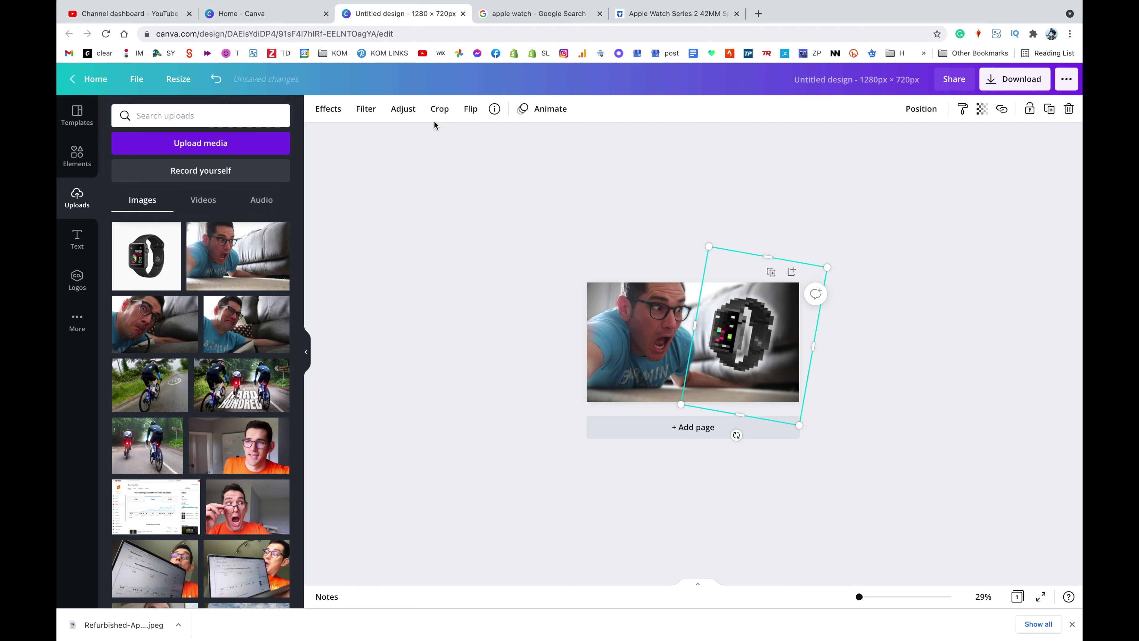
pyautogui.click(403, 110)
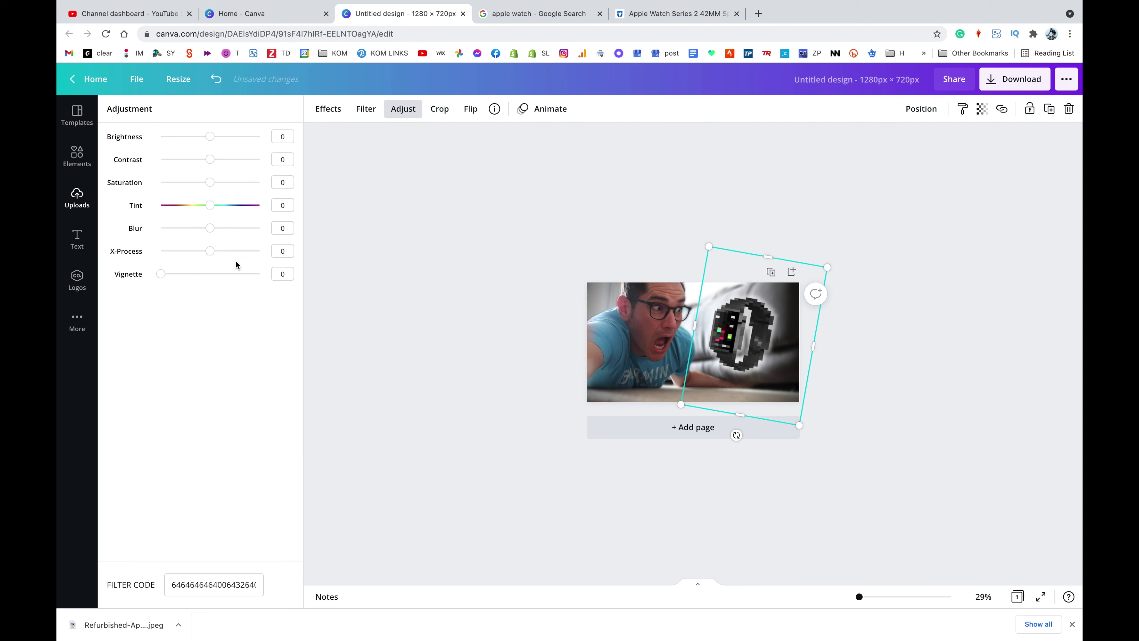
pyautogui.press('Escape')
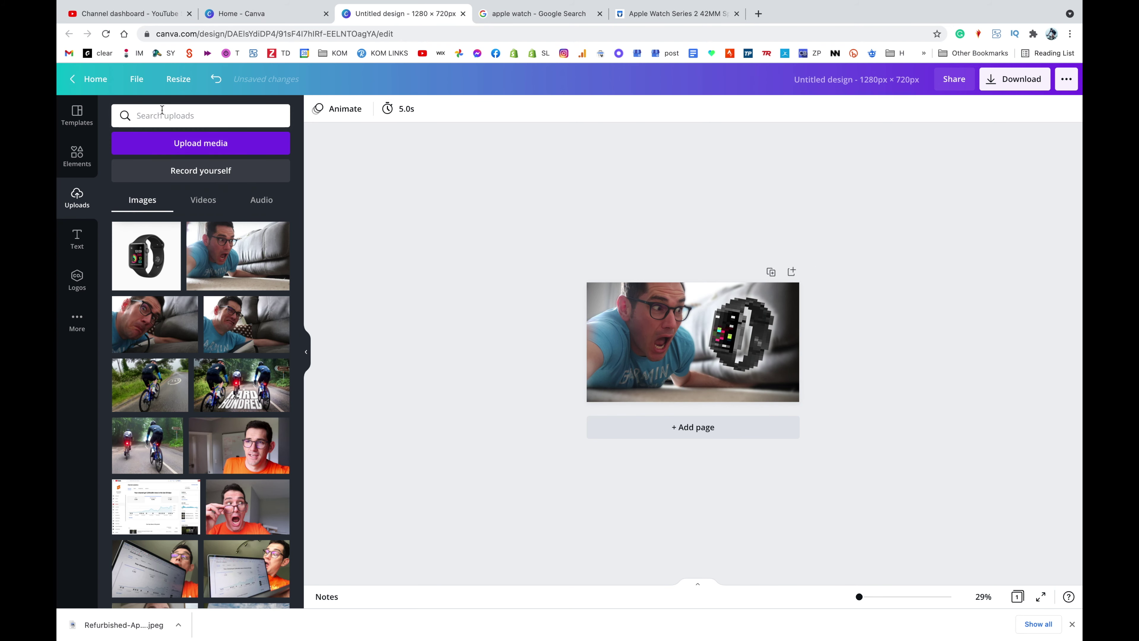
# Search the elements for "arrow" and place the thick white curved arrow over the watch.
pyautogui.click(78, 154)
pyautogui.click(209, 115)
pyautogui.write('arrow')
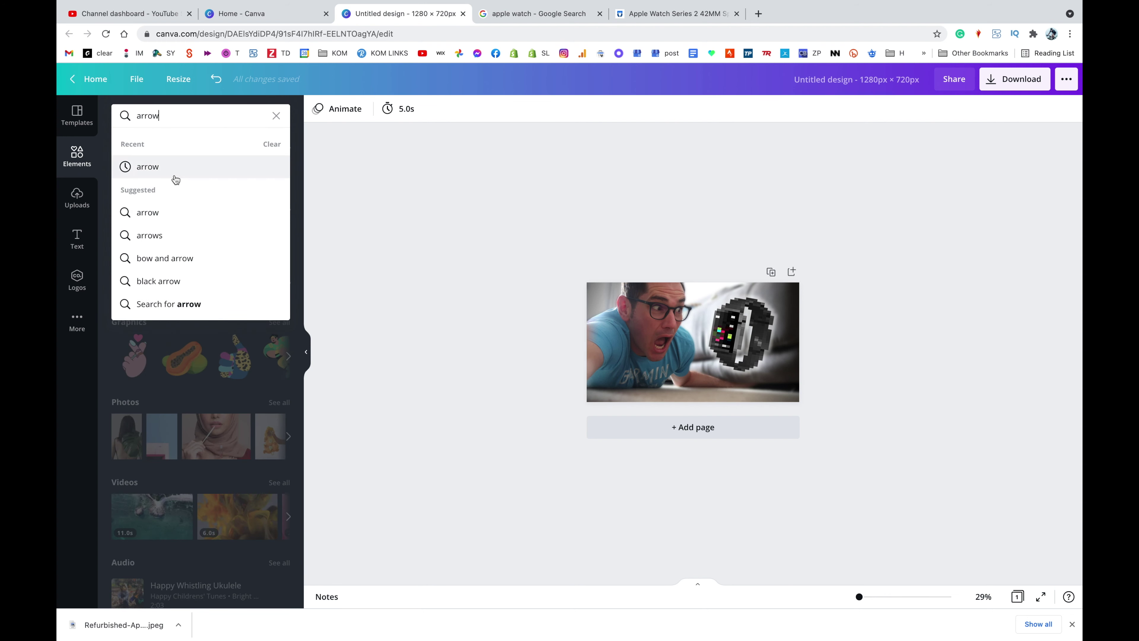
pyautogui.click(172, 171)
pyautogui.scroll(-5, 194, 528)
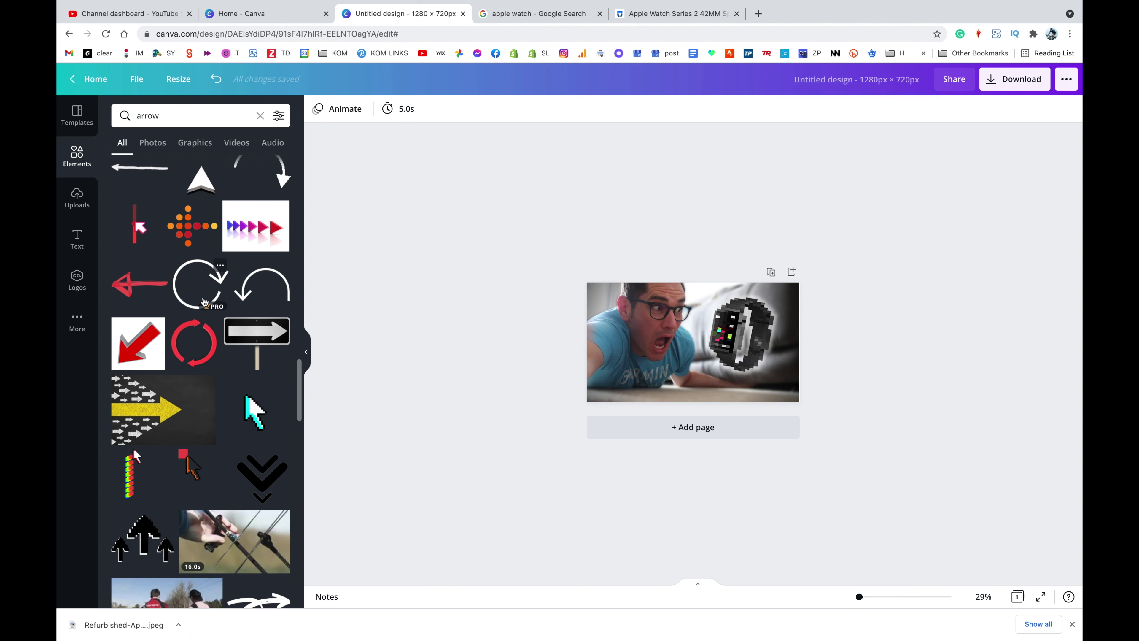
pyautogui.scroll(-3, 204, 301)
pyautogui.scroll(-4, 204, 301)
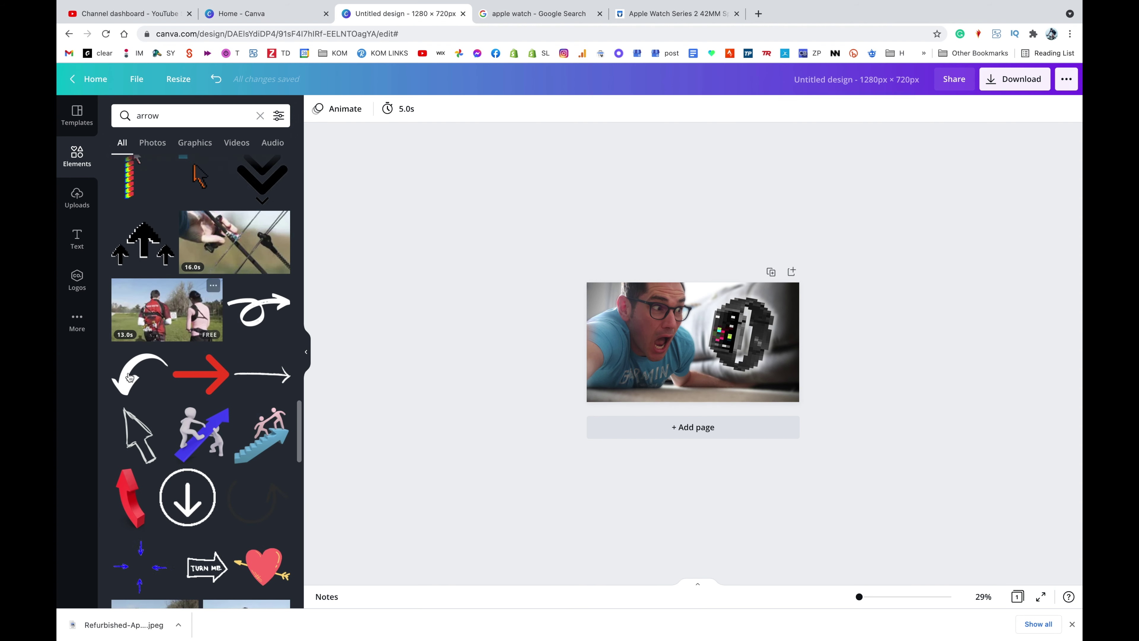
pyautogui.moveTo(129, 382); pyautogui.dragTo(799, 371)
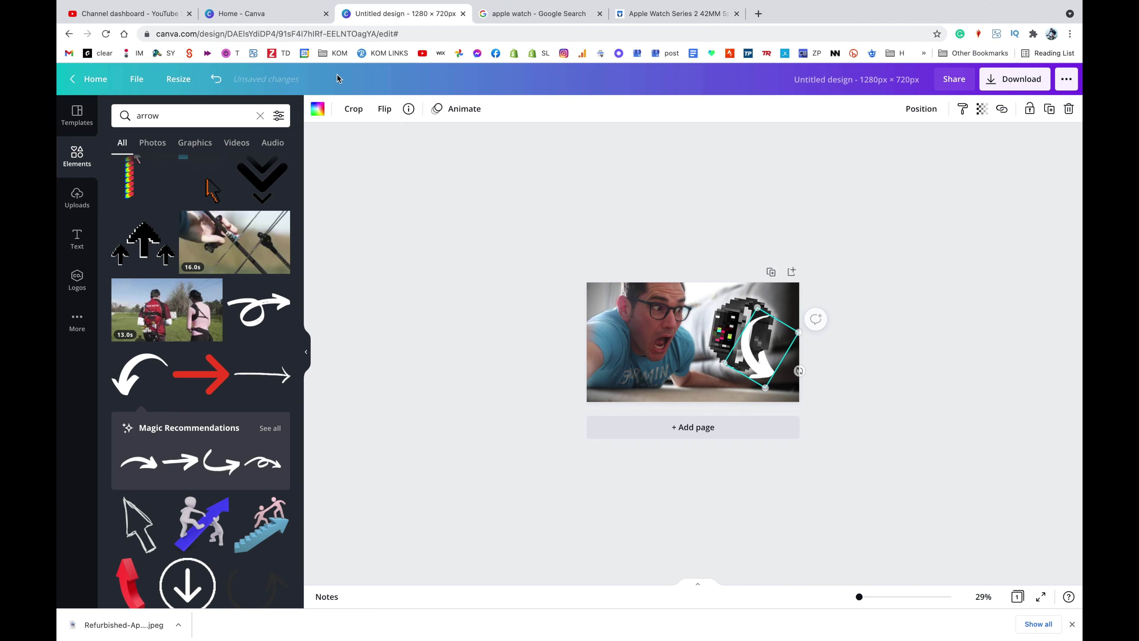
# Flip the arrow horizontally, then rotate and move it so it curves down-left below the watch.
pyautogui.click(384, 109)
pyautogui.click(401, 140)
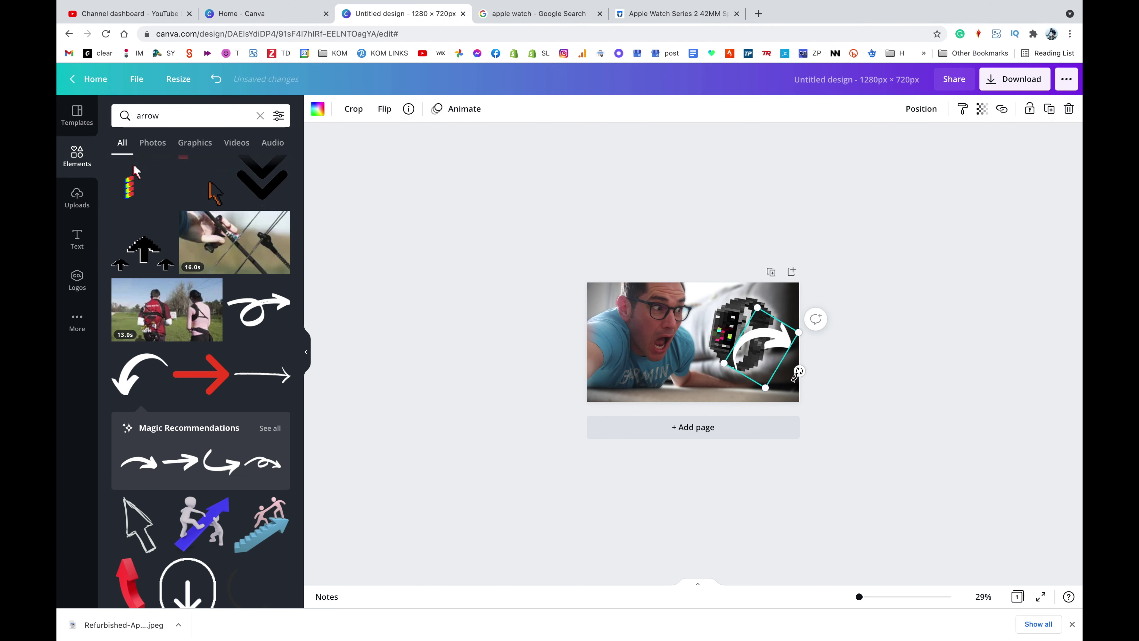
pyautogui.moveTo(691, 372); pyautogui.dragTo(690, 369)
pyautogui.moveTo(772, 354); pyautogui.dragTo(782, 365)
# Bring the watch forward in the layer order so it sits in front of the arrow.
pyautogui.click(723, 333)
pyautogui.rightClick(721, 332)
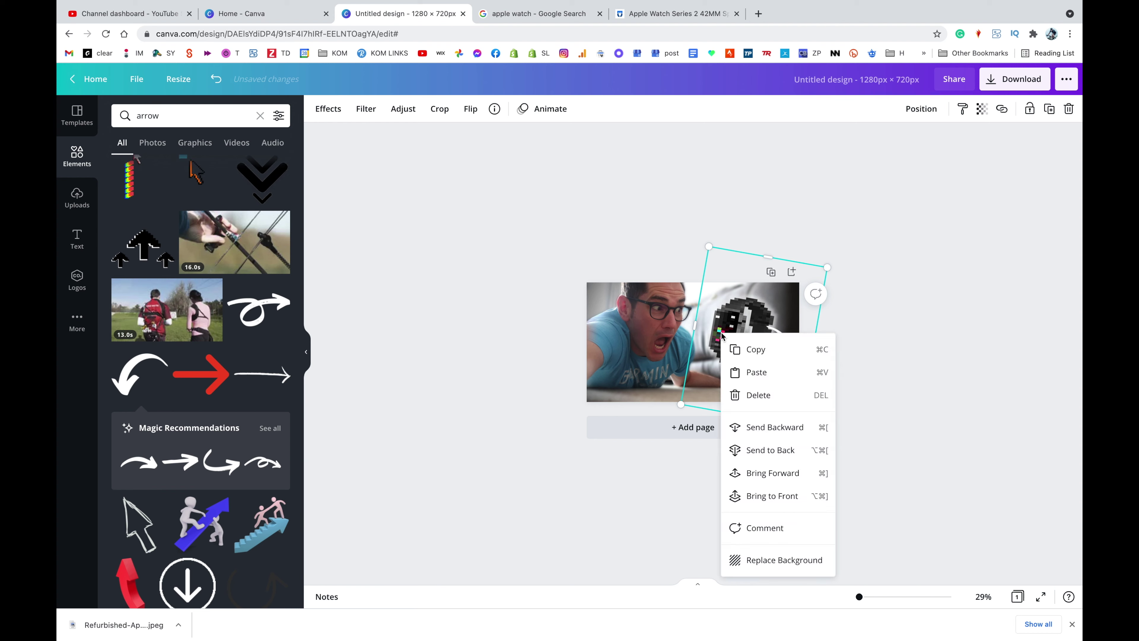
pyautogui.click(786, 475)
pyautogui.click(786, 479)
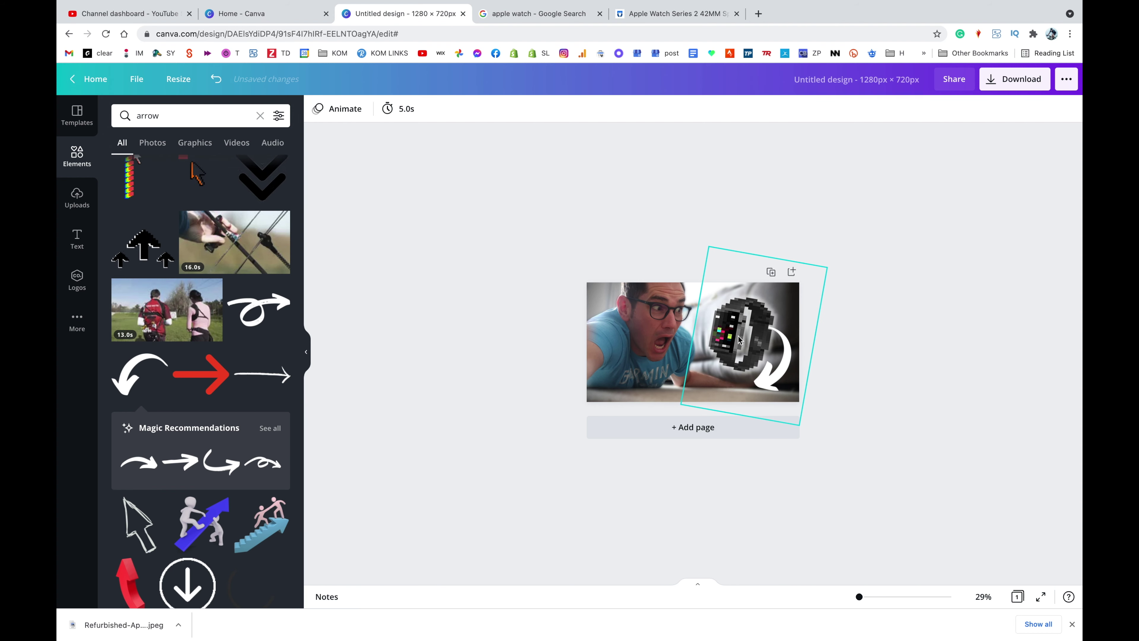
pyautogui.click(745, 354)
pyautogui.click(738, 465)
# Try green and pink on the arrow, settle on yellow, and shrink it at the watch's lower right.
pyautogui.click(763, 388)
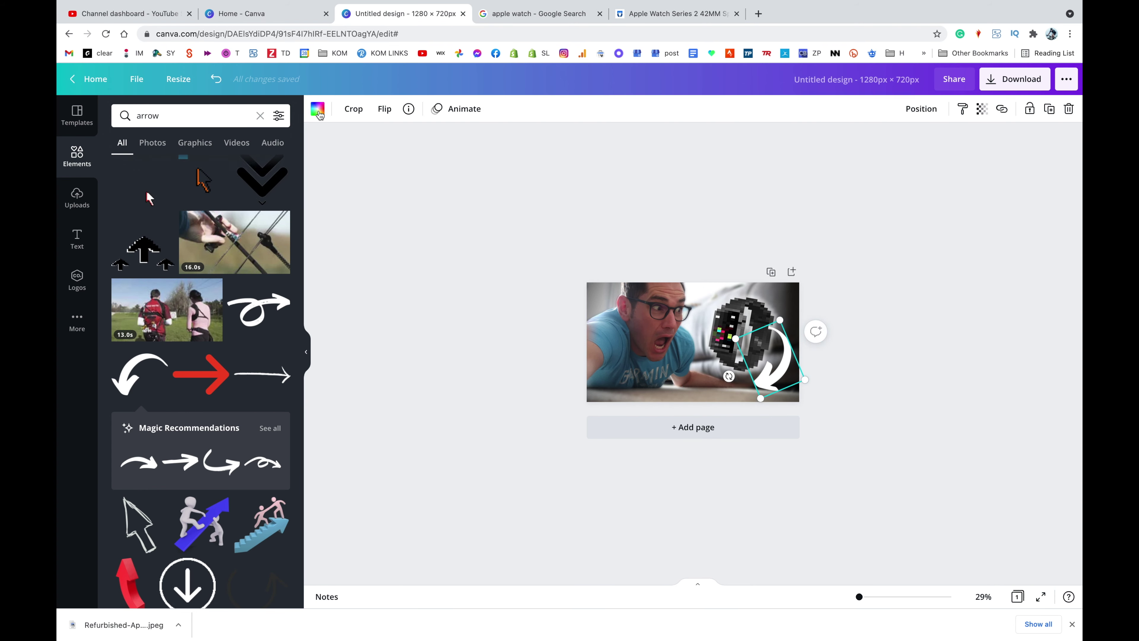
pyautogui.click(318, 109)
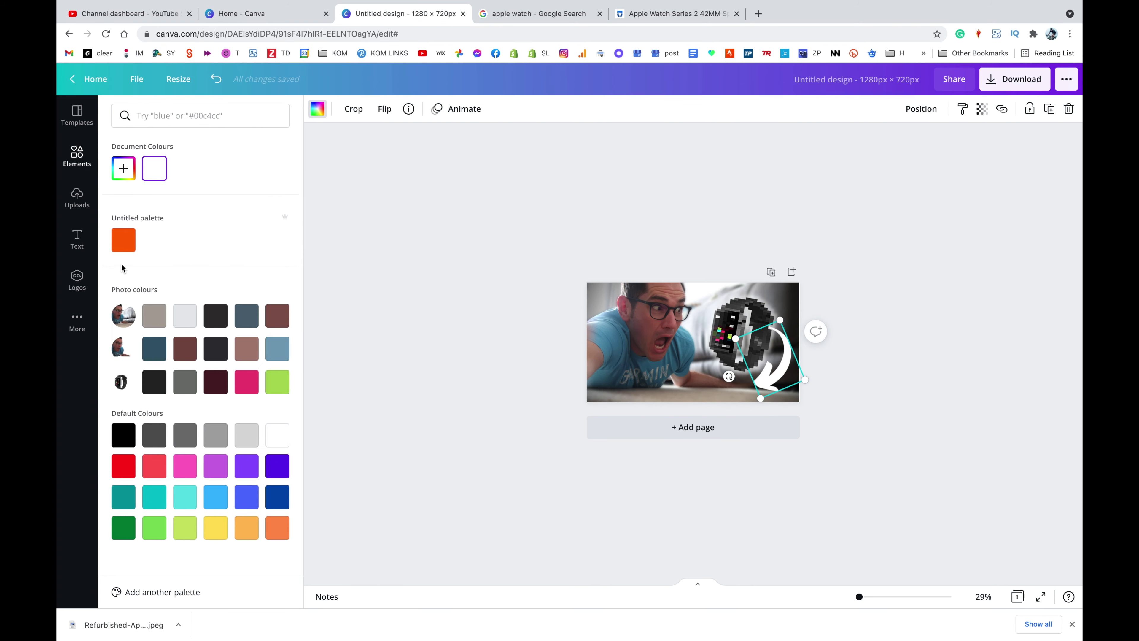
pyautogui.click(275, 384)
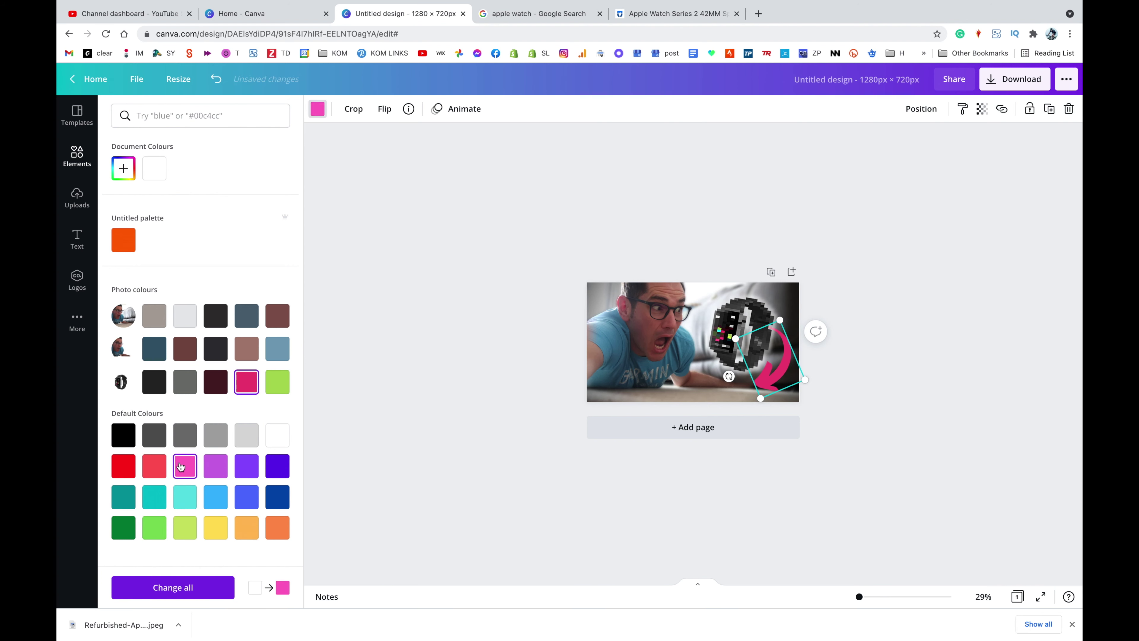
pyautogui.hotkey('ctrl', 'z')
pyautogui.moveTo(801, 379); pyautogui.dragTo(741, 383)
pyautogui.click(772, 332)
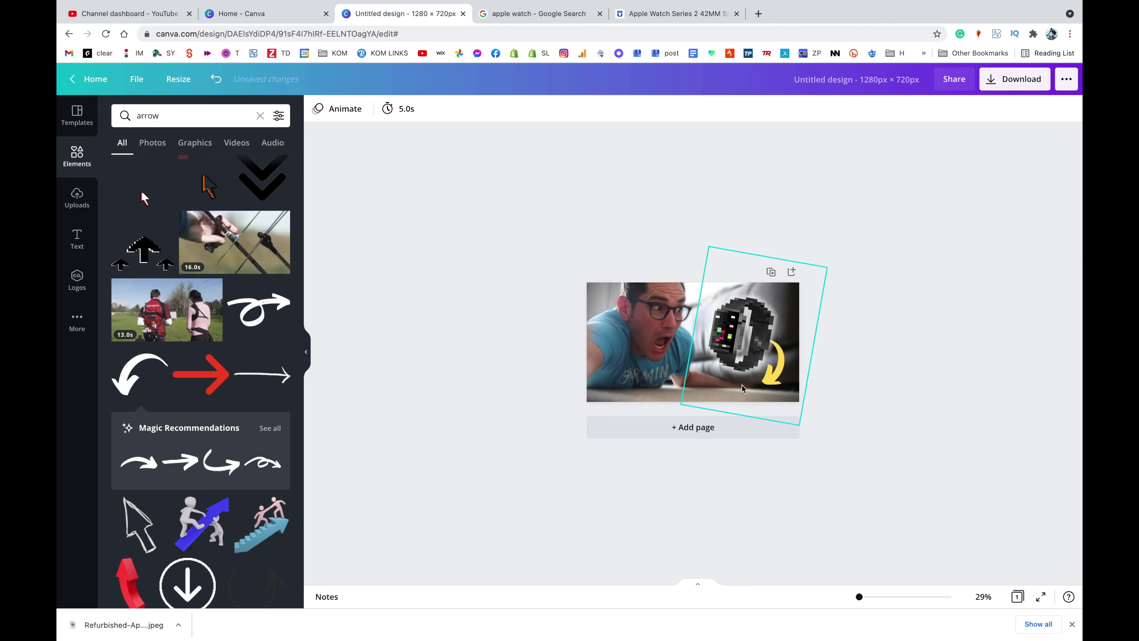
# Set the cut-out selfie's brightness to 15, contrast to 29 and saturation to -4, and align its left edge with the page.
pyautogui.click(632, 328)
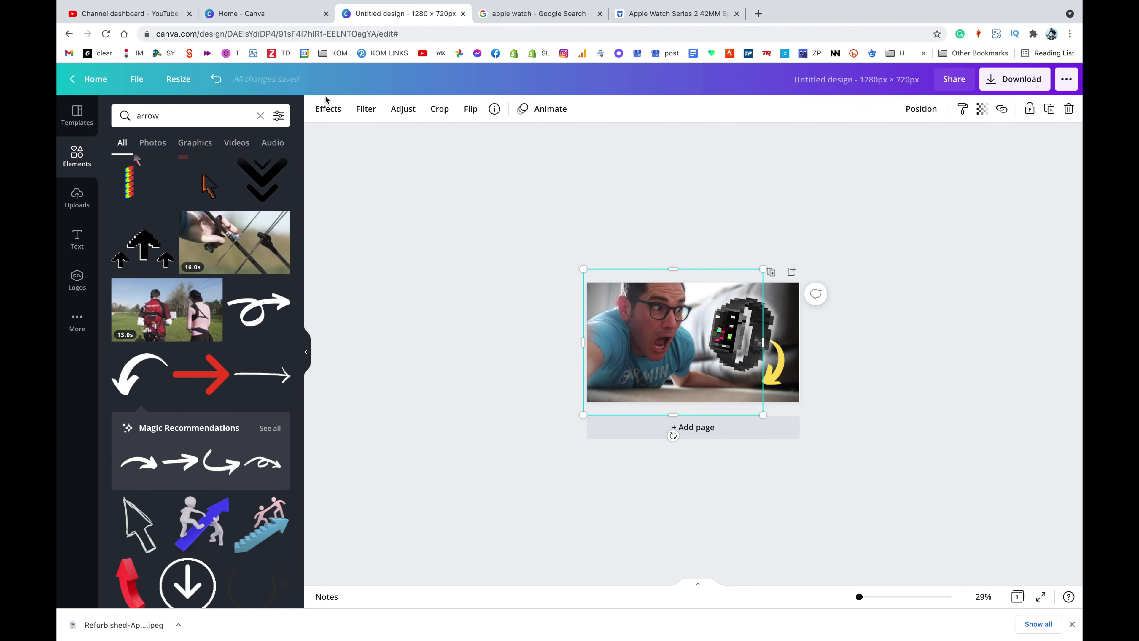
pyautogui.click(328, 108)
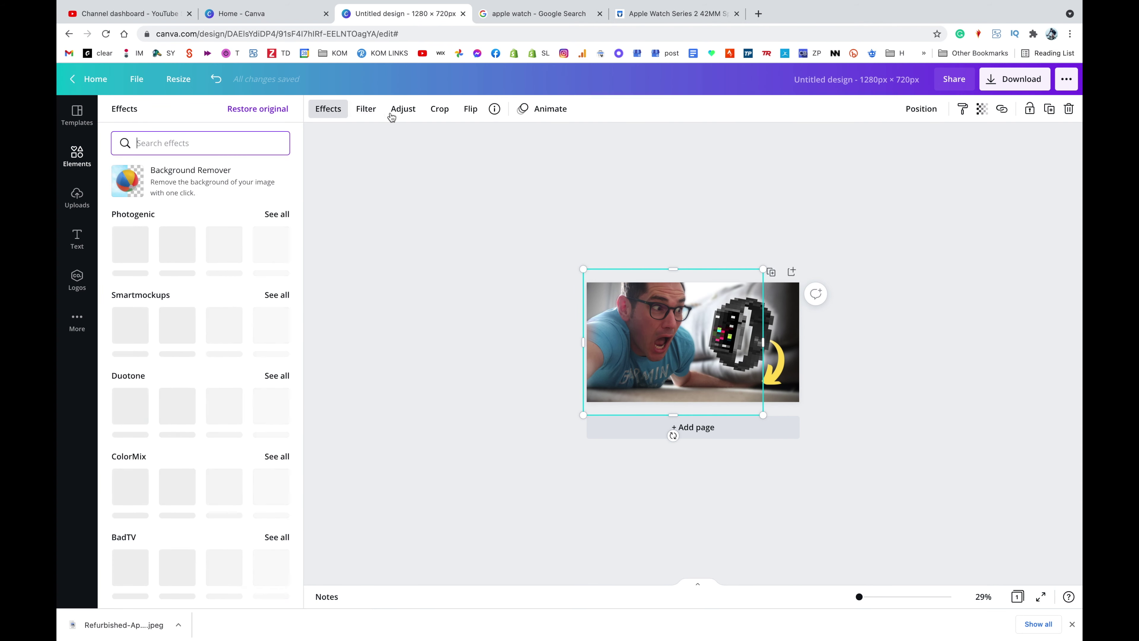
pyautogui.click(403, 108)
pyautogui.moveTo(210, 139); pyautogui.dragTo(234, 160)
pyautogui.moveTo(210, 182)
pyautogui.mouseDown()
pyautogui.moveTo(188, 181)
pyautogui.moveTo(208, 182)
pyautogui.mouseUp()
pyautogui.moveTo(602, 341); pyautogui.dragTo(587, 332)
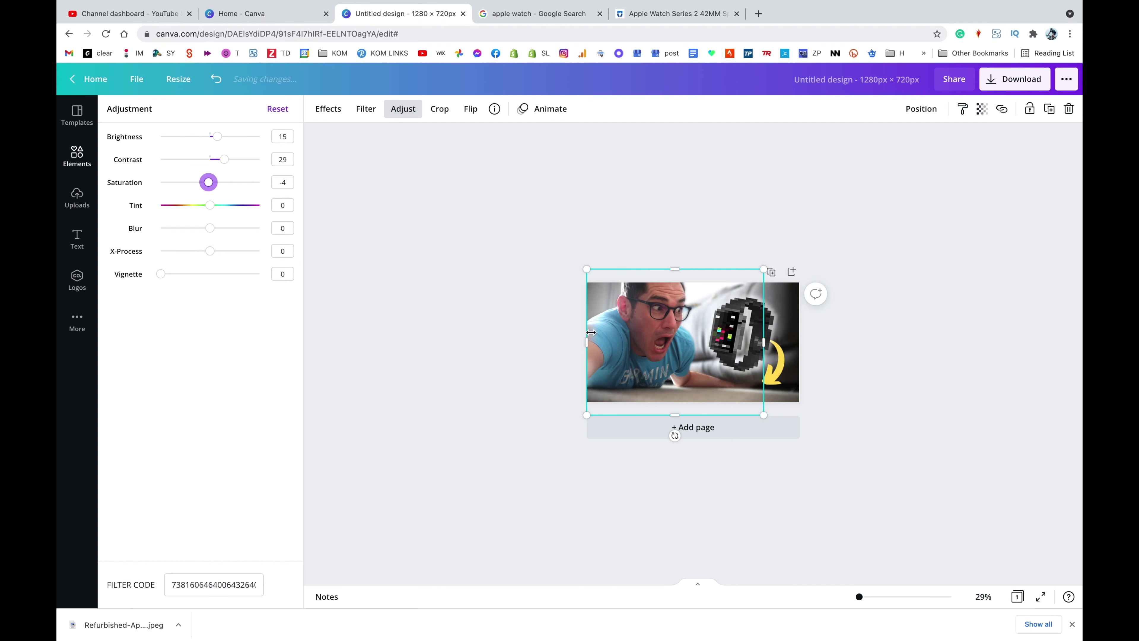
# Sharpen the cut-out selfie by setting its blur to -21.
pyautogui.click(209, 229)
pyautogui.moveTo(204, 231); pyautogui.dragTo(201, 230)
pyautogui.moveTo(203, 232)
pyautogui.mouseDown()
pyautogui.moveTo(239, 231)
pyautogui.moveTo(200, 230)
pyautogui.mouseUp()
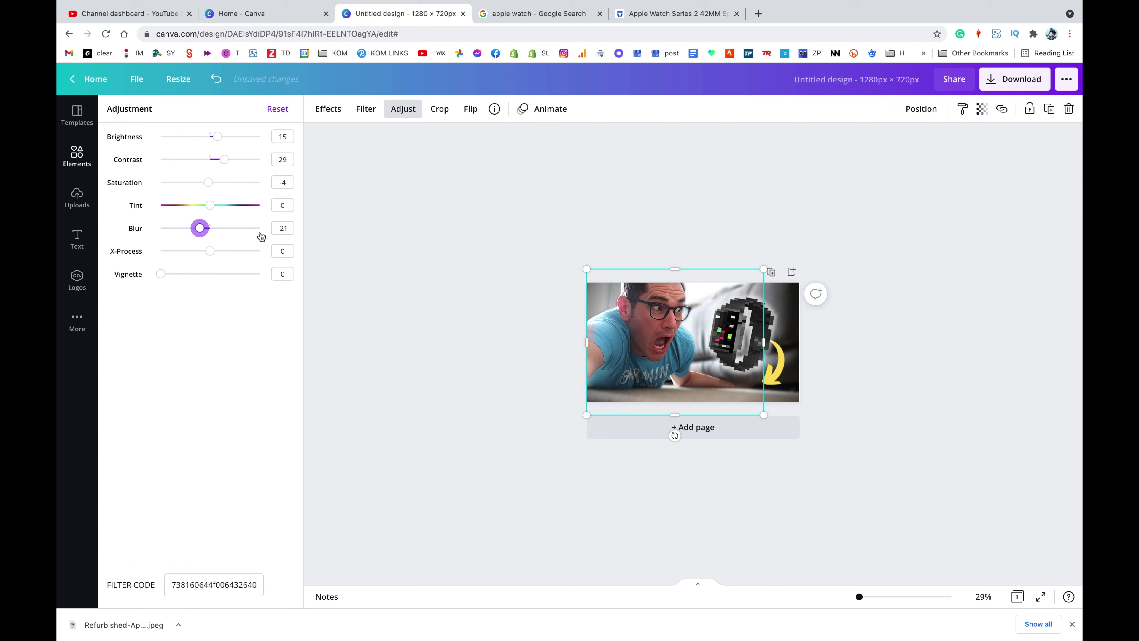
pyautogui.click(616, 182)
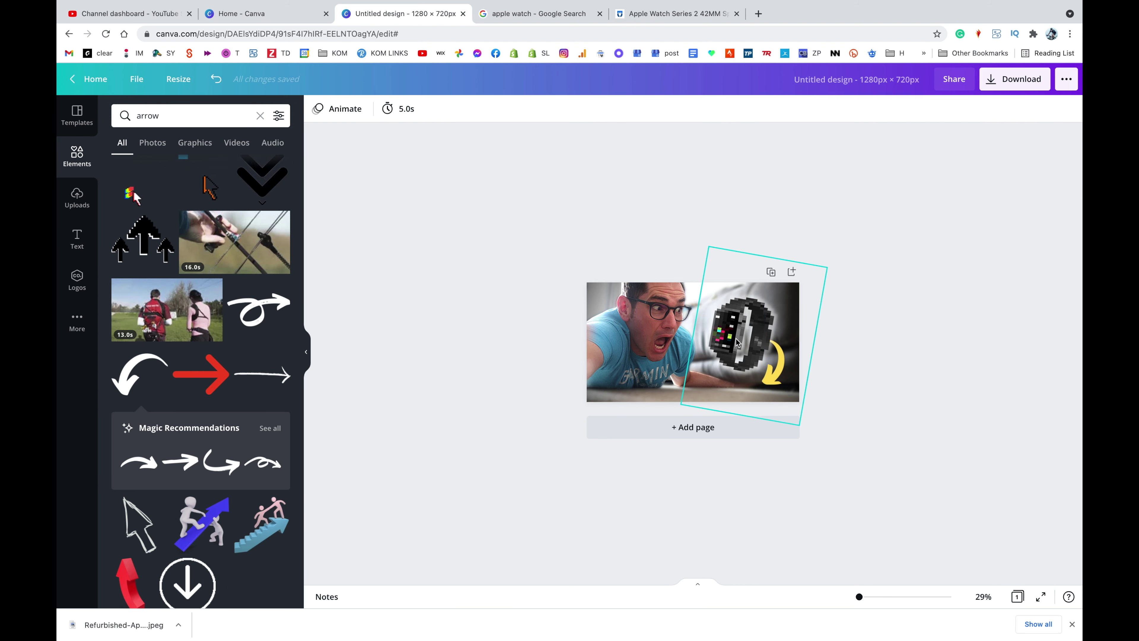
# Download the finished thumbnail as a PNG at size 1, 1280 x 720 px.
pyautogui.moveTo(859, 597)
pyautogui.mouseDown()
pyautogui.moveTo(895, 602)
pyautogui.moveTo(862, 595)
pyautogui.mouseUp()
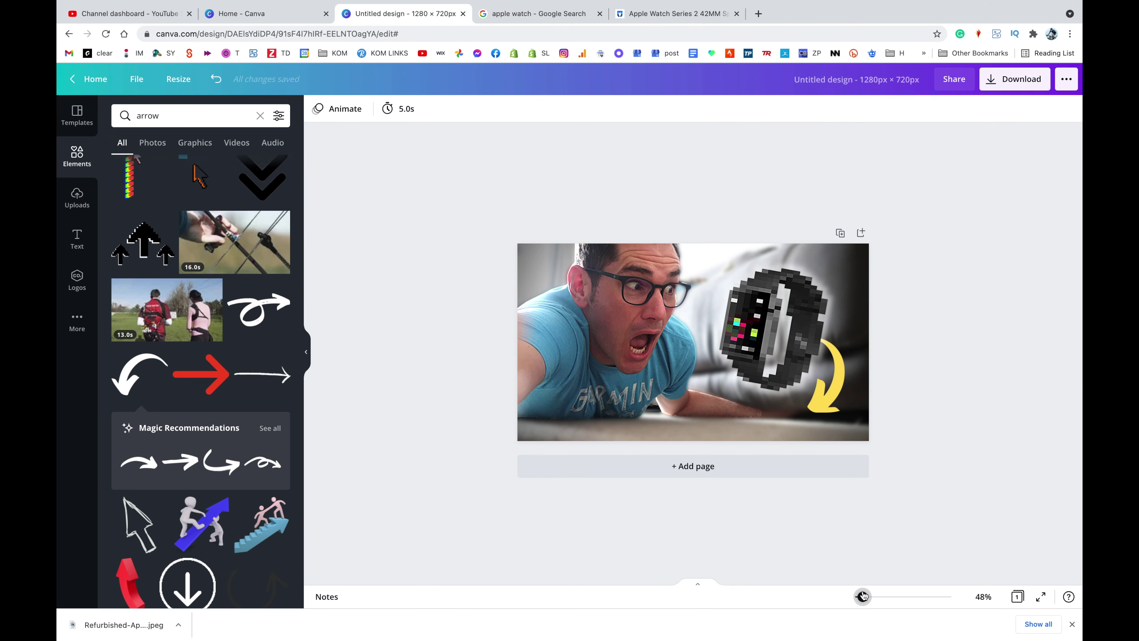
pyautogui.click(1016, 83)
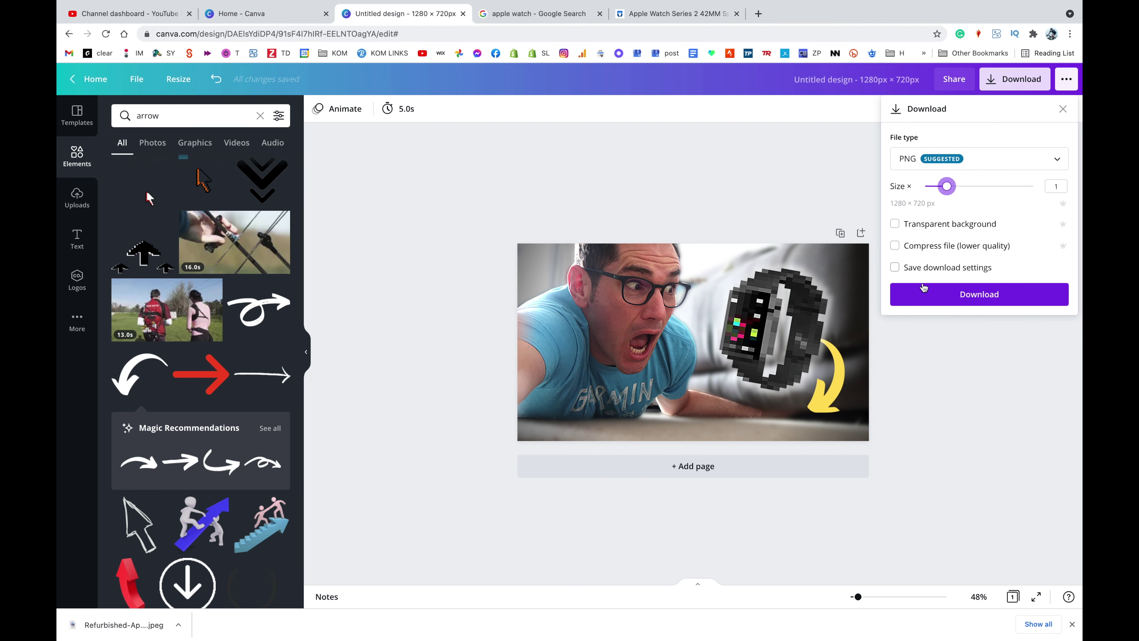
pyautogui.click(974, 301)
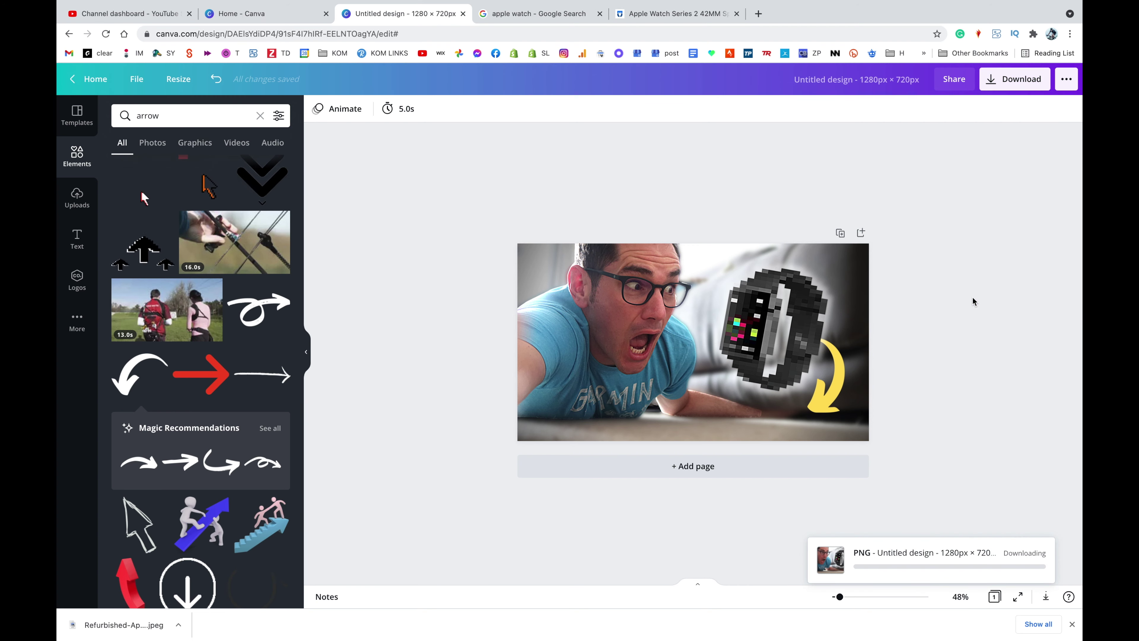
# Switch to YouTube Studio and open the details of the video "Never guess what we found down the back of the SOFA".
pyautogui.press('super+1')
pyautogui.click(688, 408)
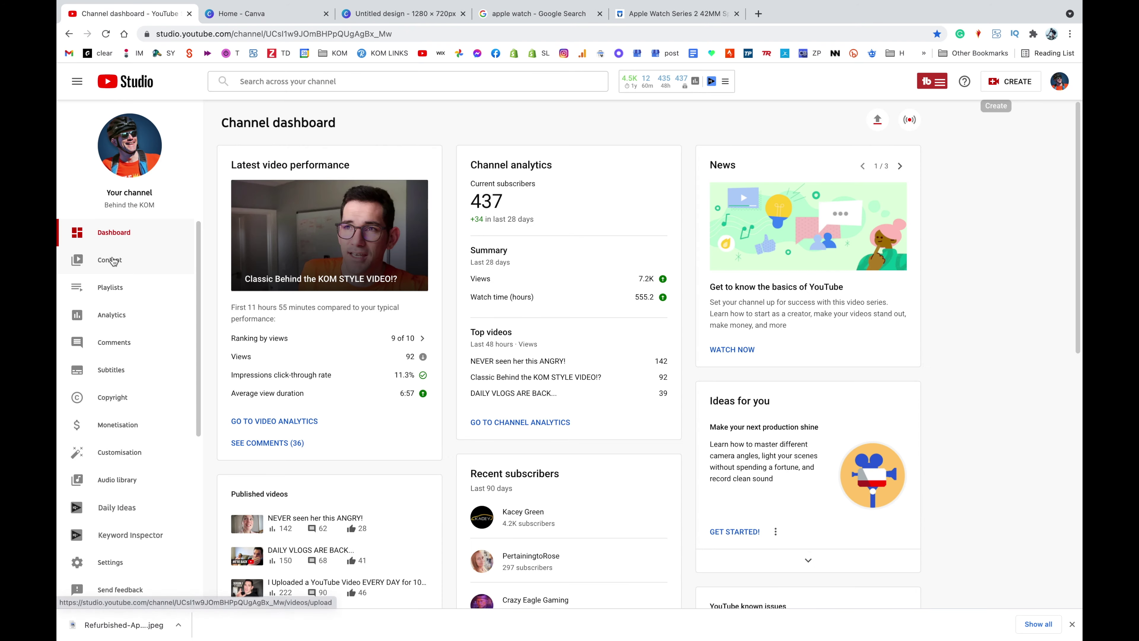
pyautogui.click(341, 250)
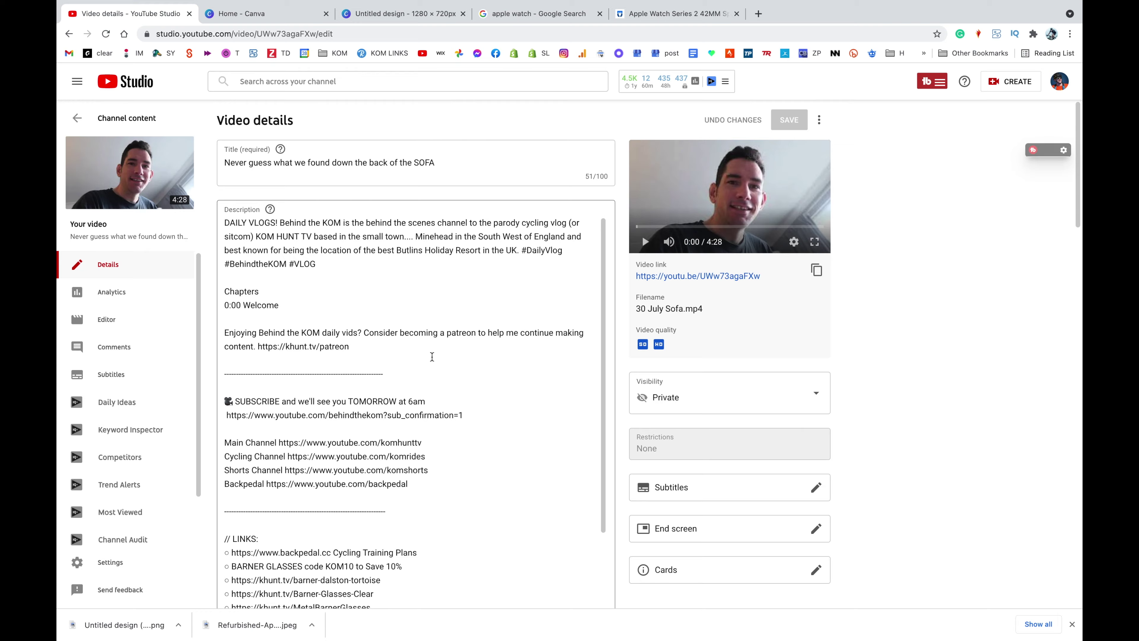
# Upload the downloaded PNG as the video's custom thumbnail and save the video details.
pyautogui.scroll(-10, 404, 359)
pyautogui.click(261, 405)
pyautogui.click(381, 242)
pyautogui.doubleClick(459, 223)
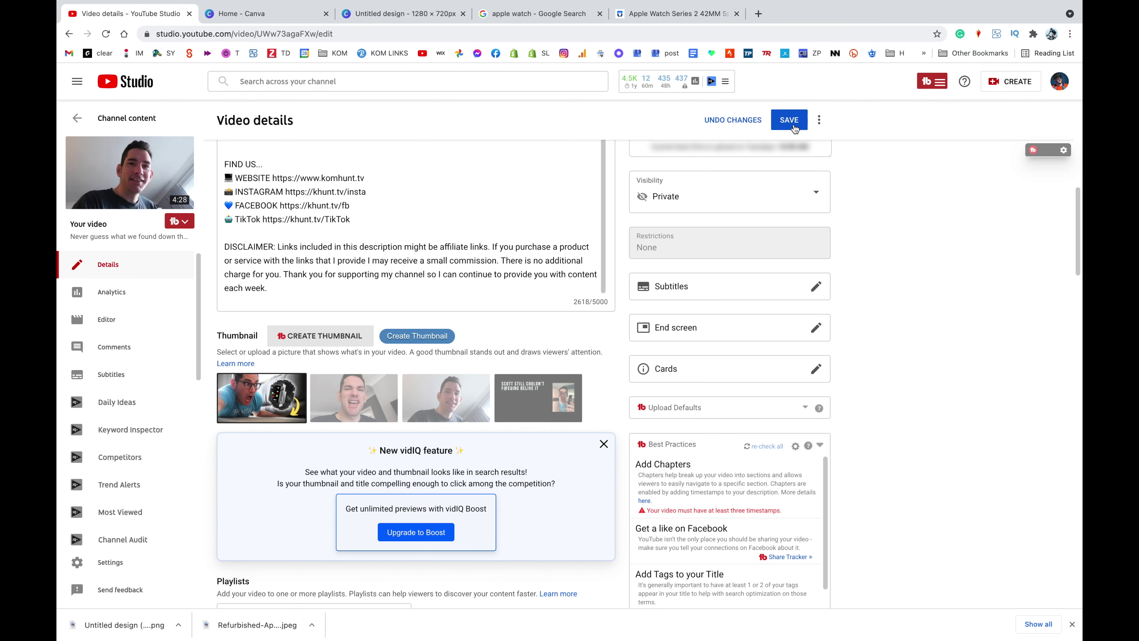
pyautogui.click(789, 119)
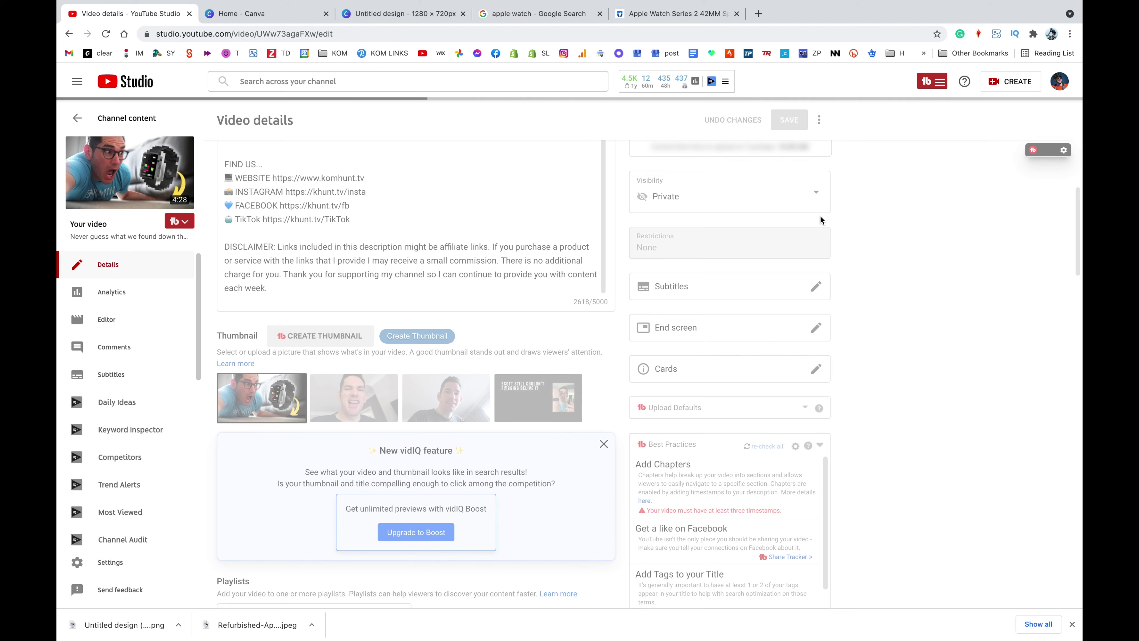